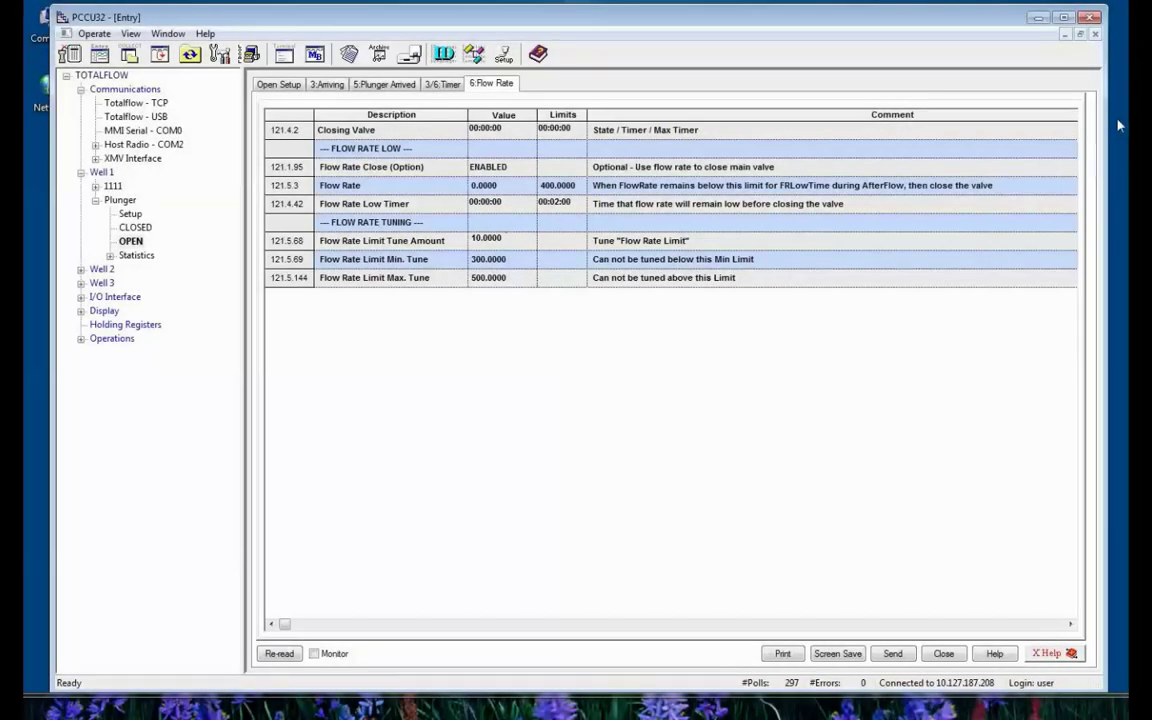
Step: Expand Well 1 > Plunger > Statistics to list Cycles, Plunger, Fail and Flt Pt Time
mouse_move(578, 676)
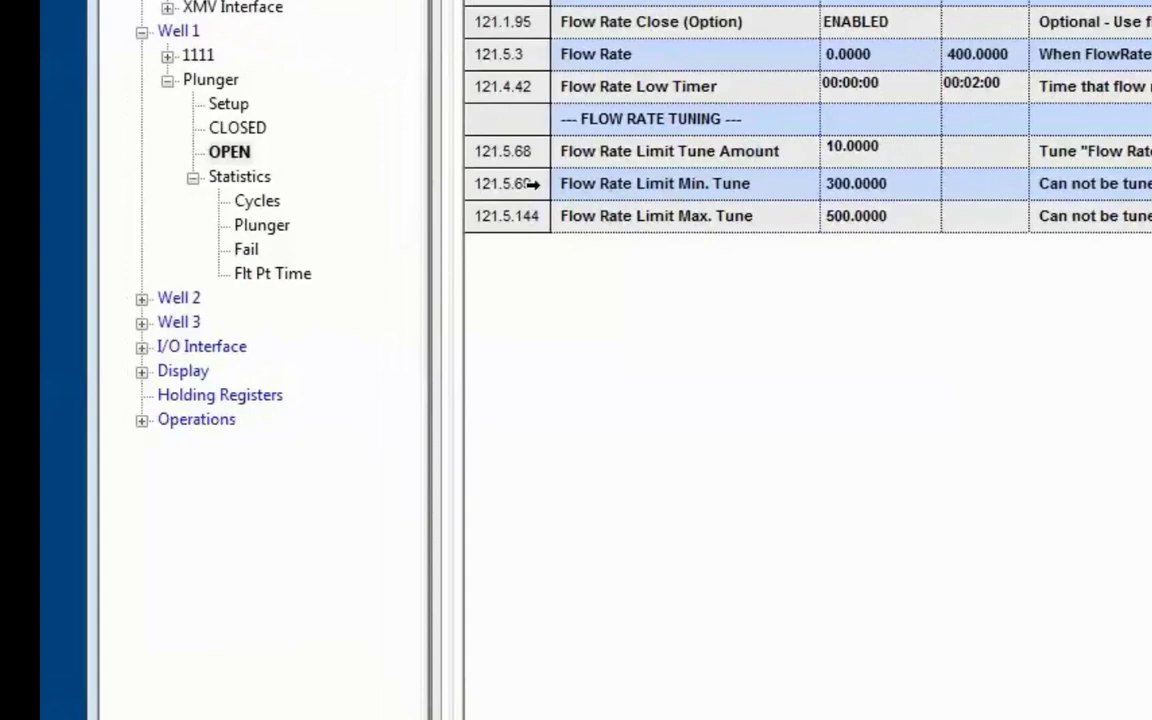
Step: Select Well 1's plunger Statistics and confirm sending the edited data to the device
left_click(229, 182)
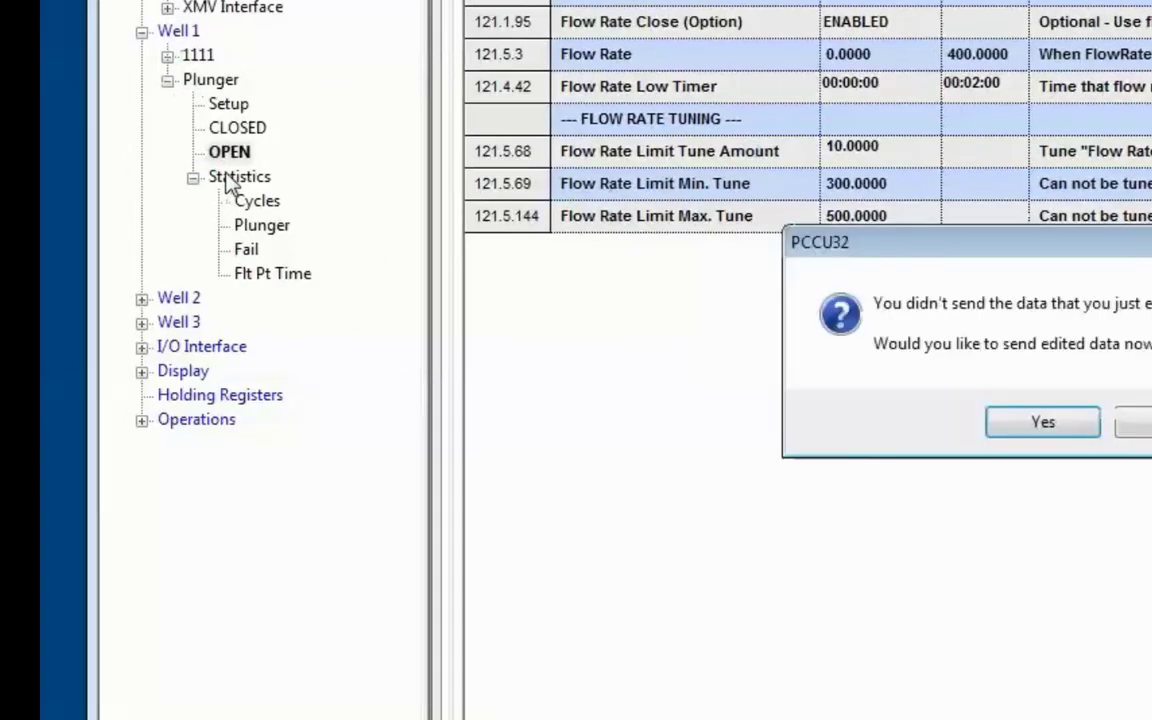
left_click(1052, 434)
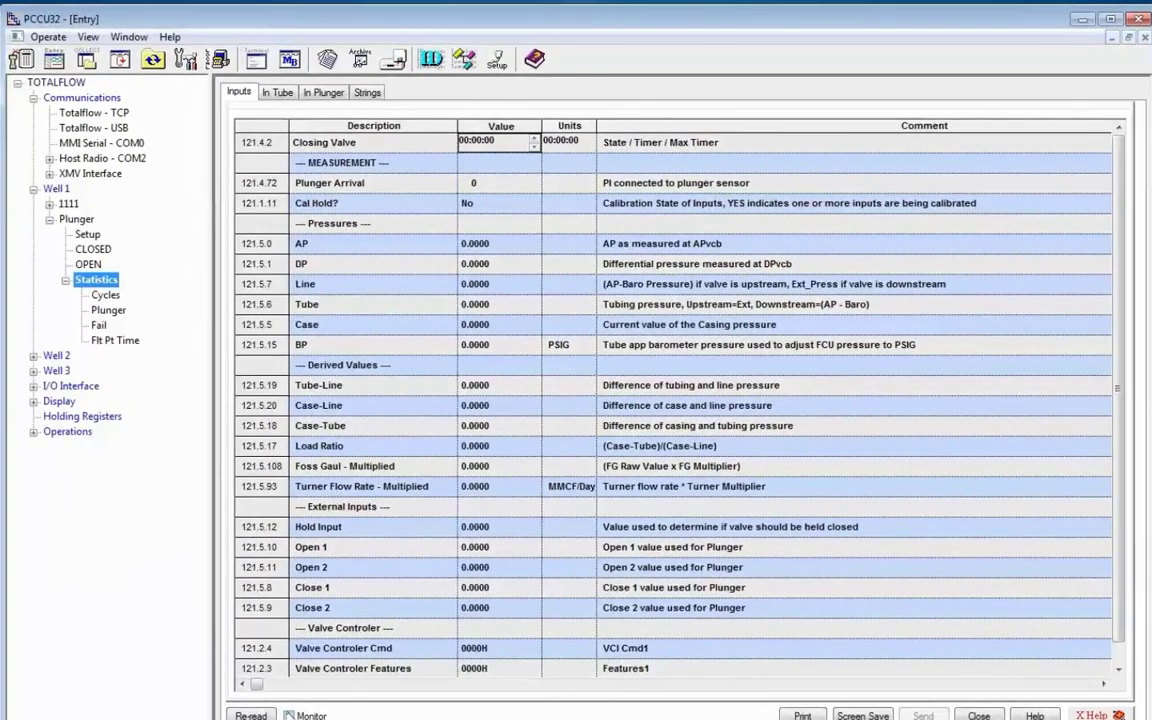
Step: Enable Monitor on the Well 1 Inputs page and choose its refresh interval
left_click(289, 716)
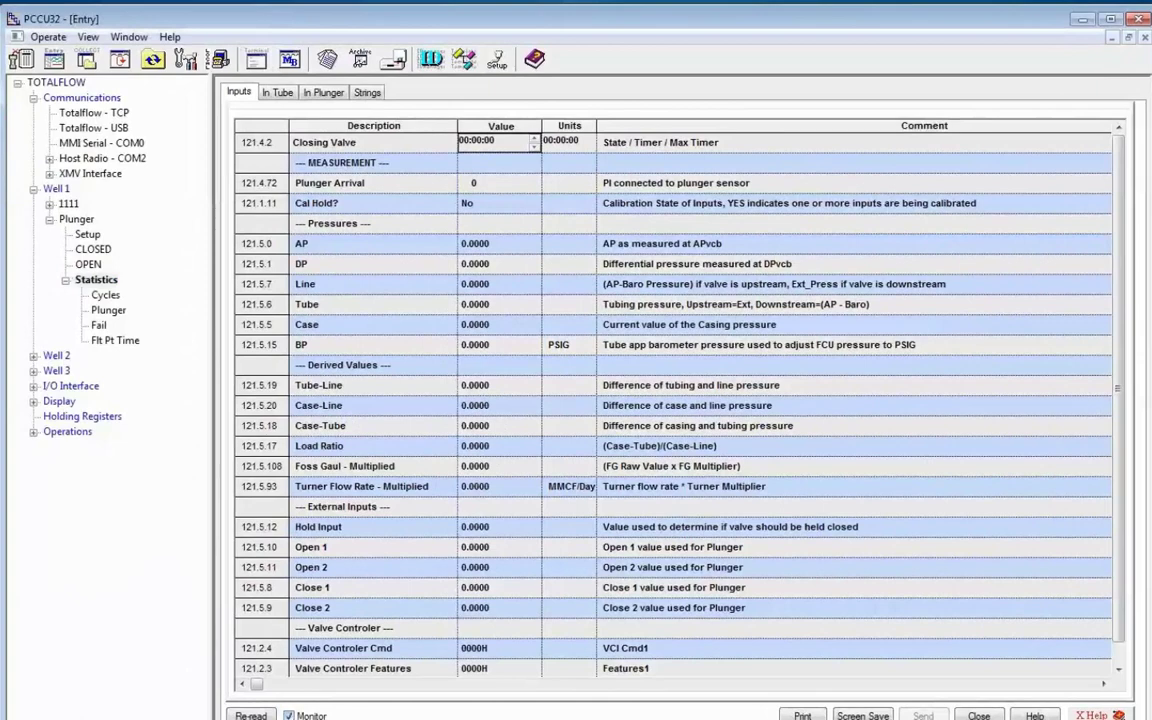
right_click(334, 714)
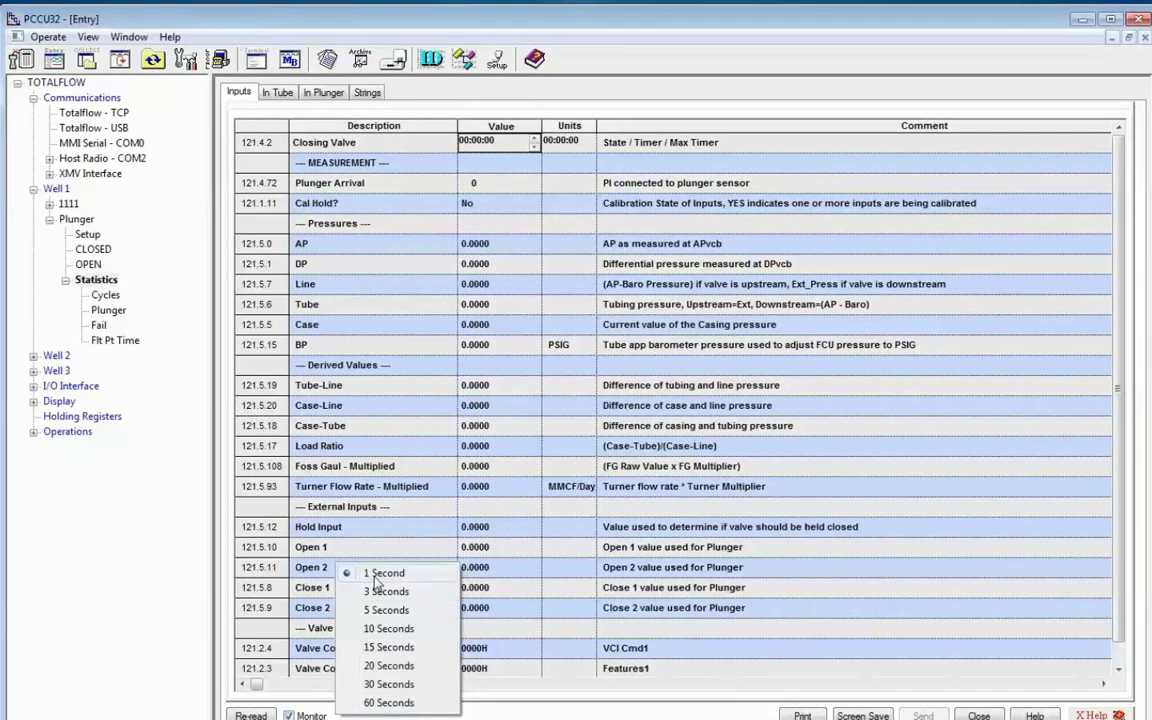
left_click(437, 689)
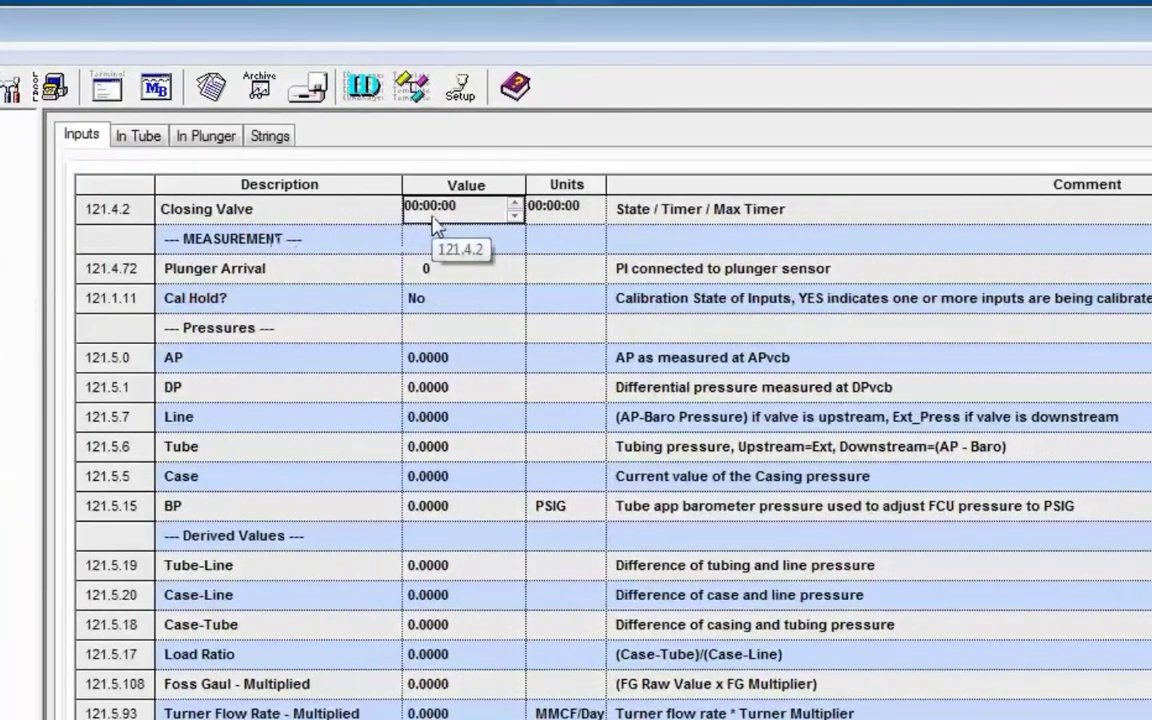
Step: Review In Tube, In Plunger and Strings values, including Plunger Arrivals Today and Reset Plunger Counters
left_click(128, 137)
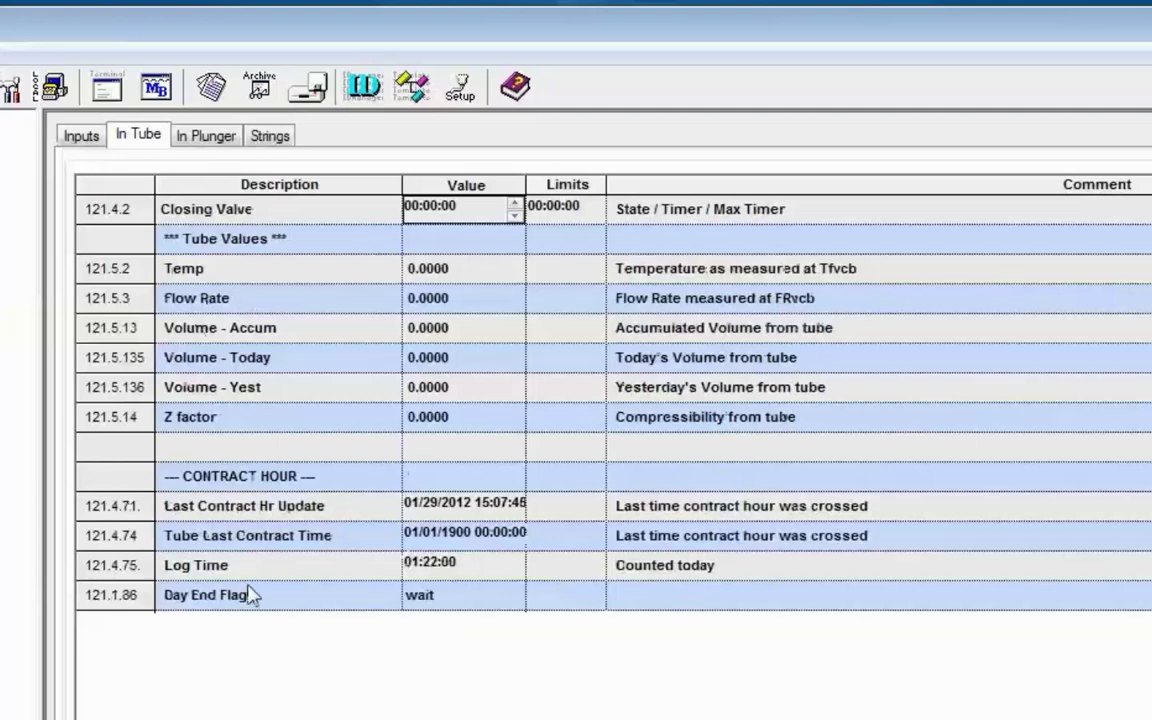
left_click(203, 137)
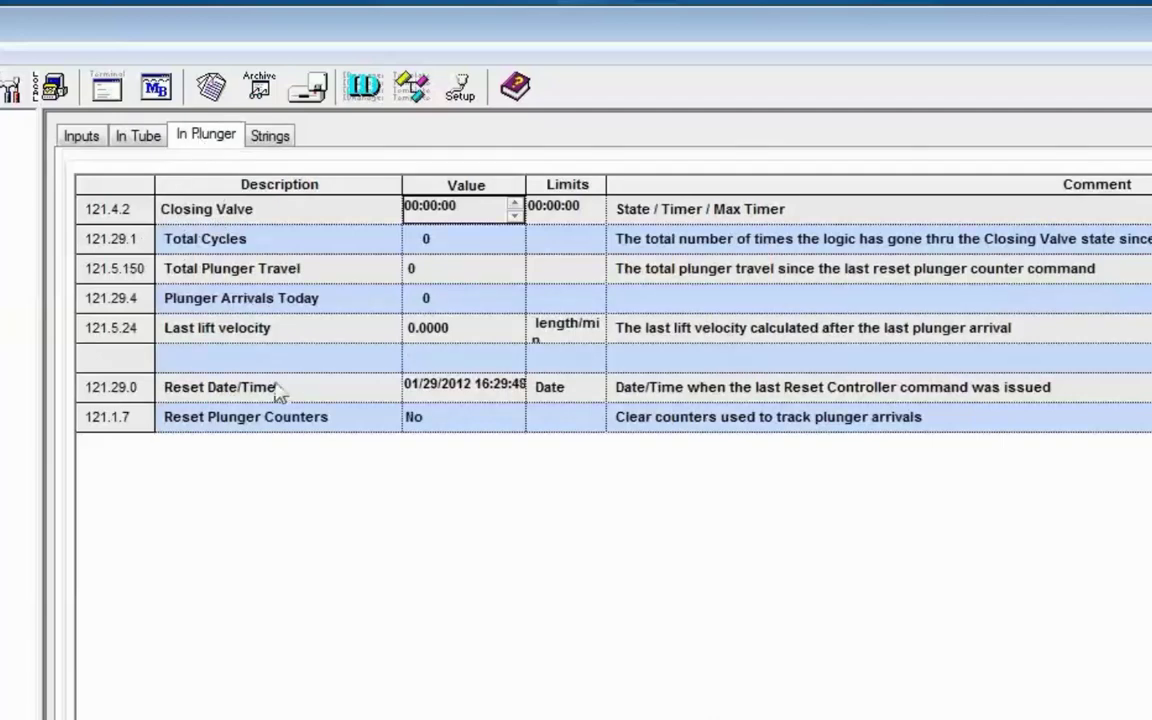
left_click(490, 307)
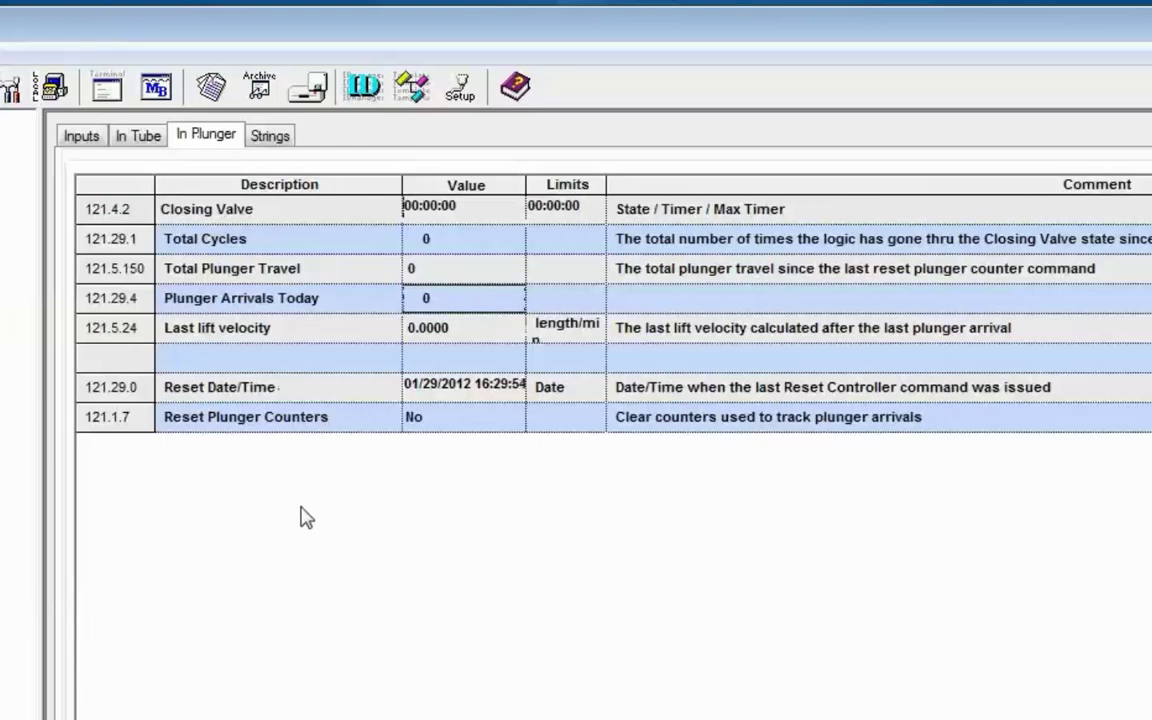
left_click(481, 421)
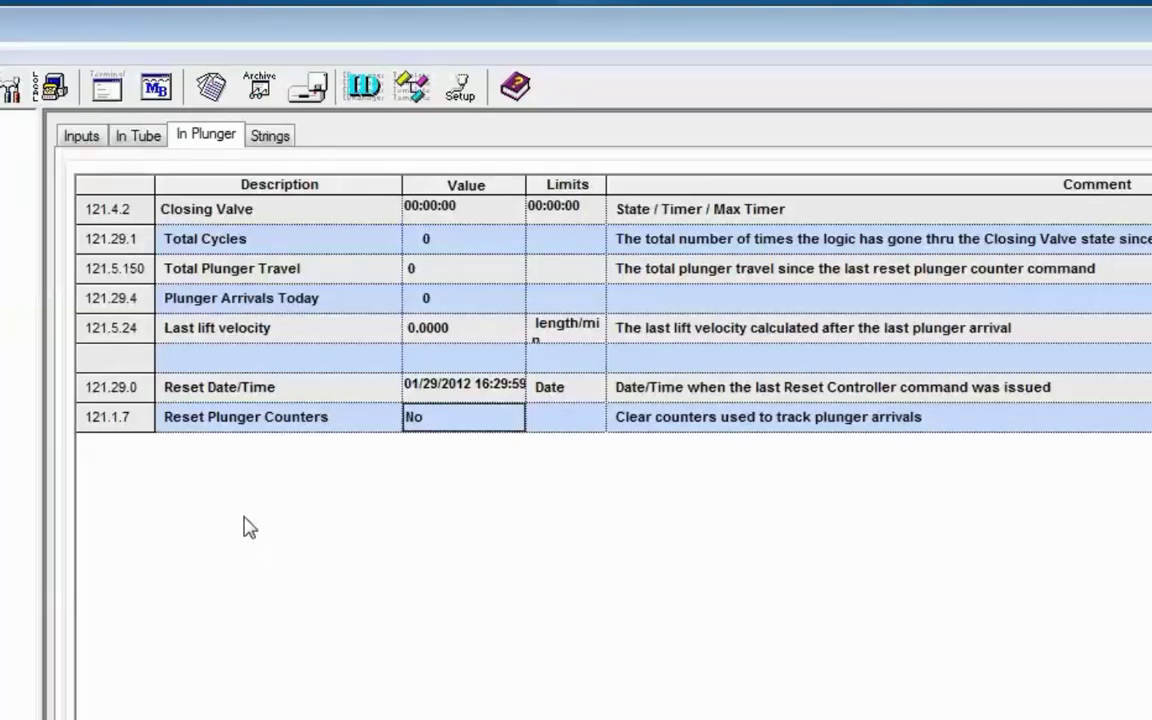
left_click(270, 137)
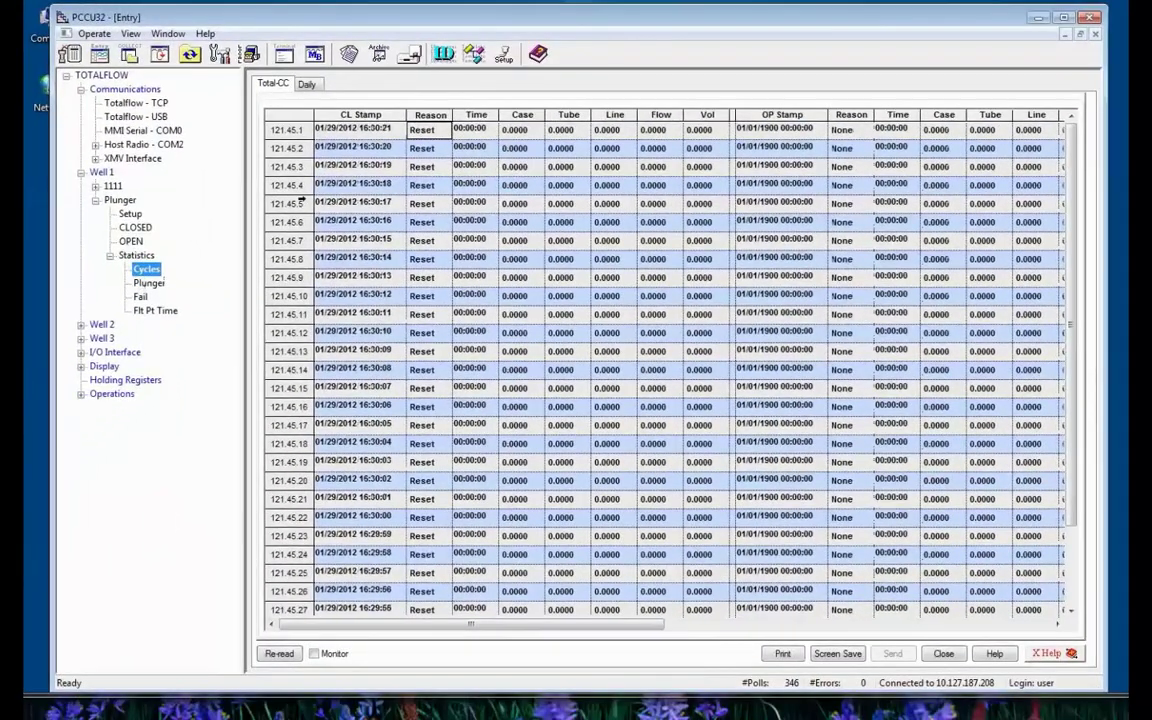
Step: Check the Daily values, then change row 121.45.2's CL Stamp month to 12
left_click(304, 87)
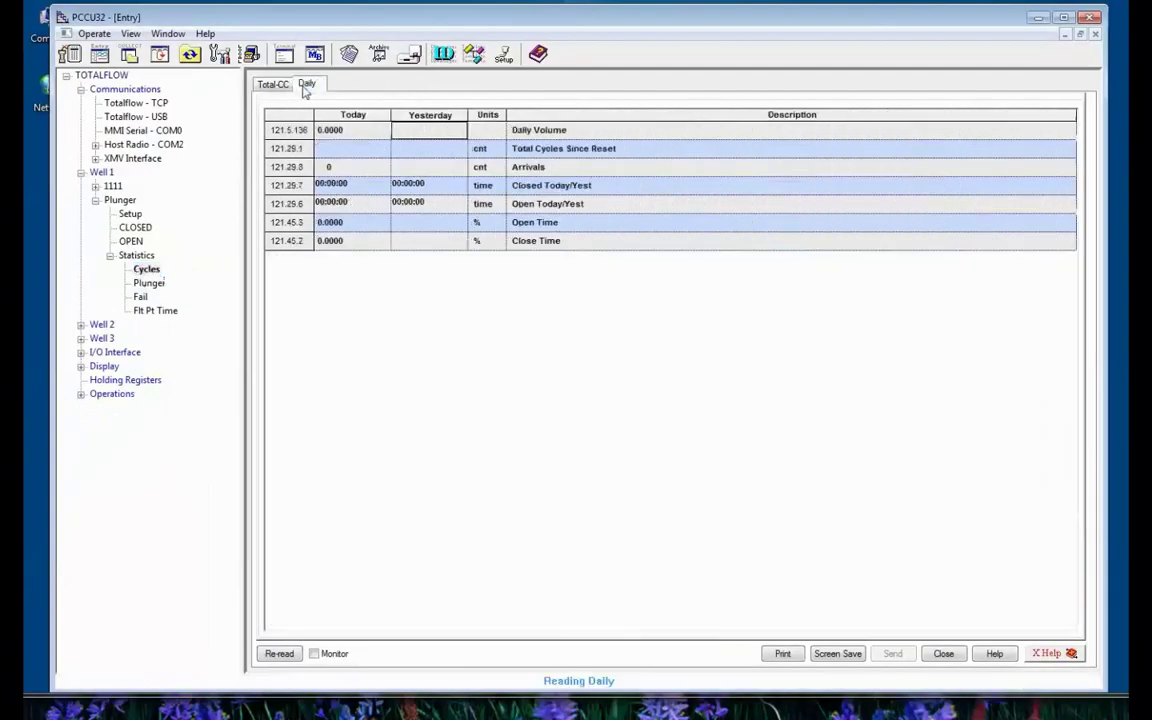
left_click(282, 88)
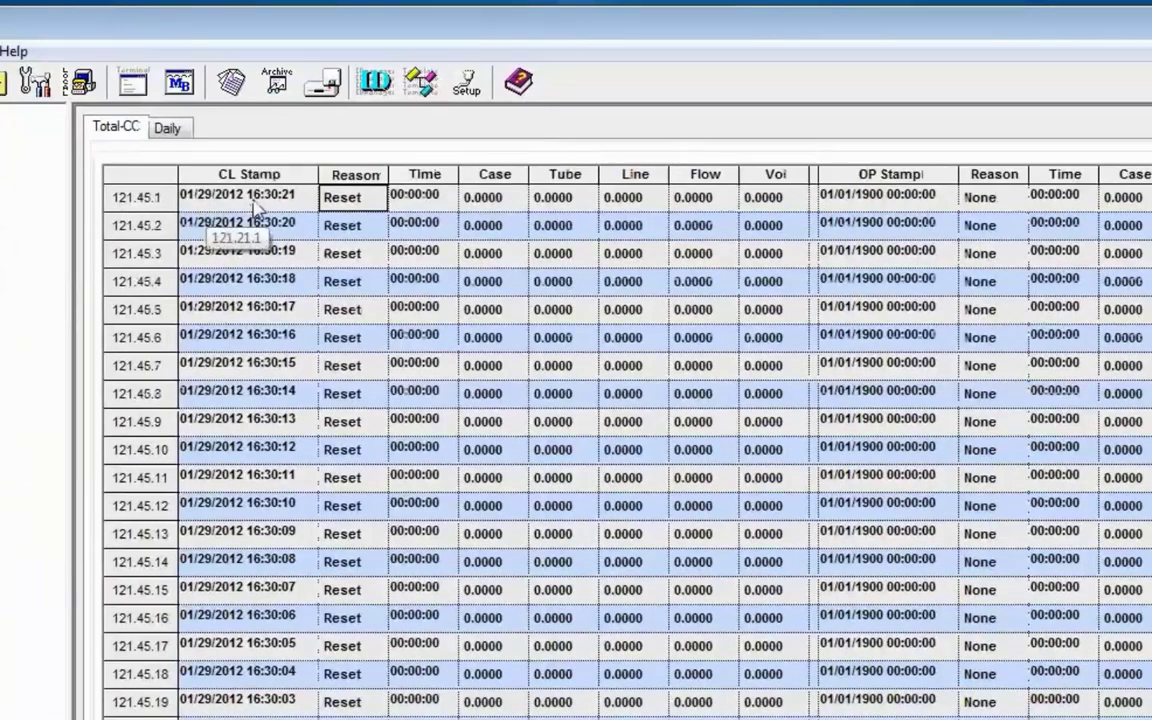
left_click(345, 226)
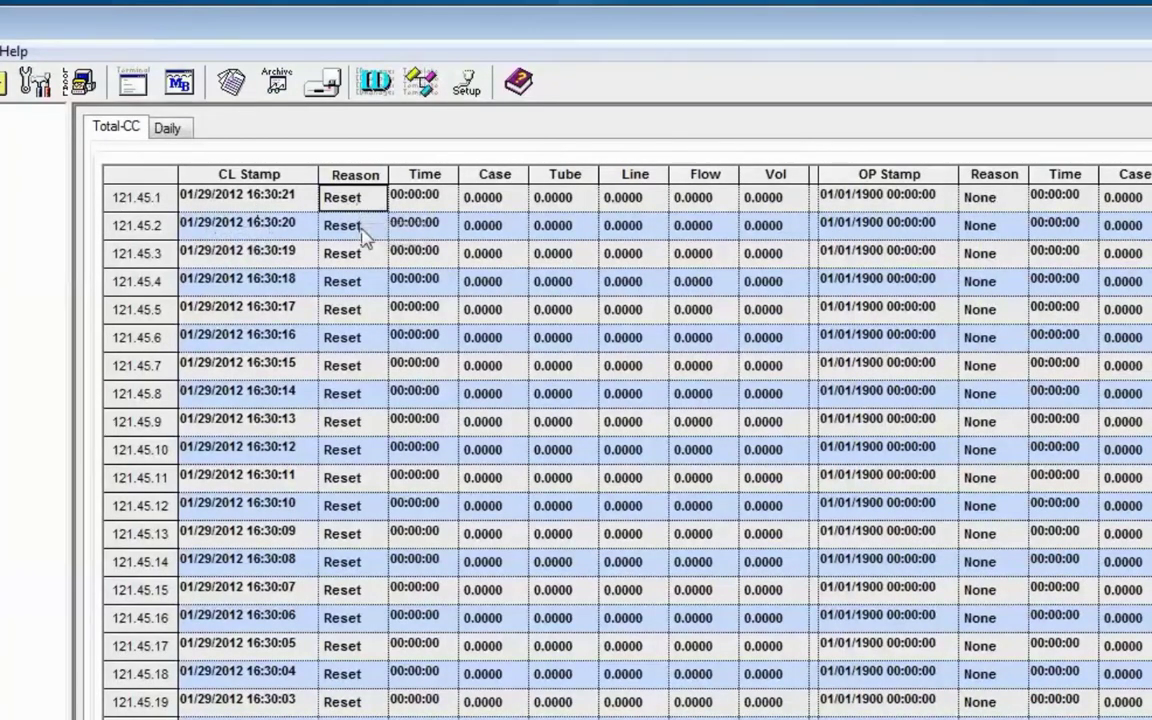
left_click(295, 230)
key("Down")
left_click(373, 236)
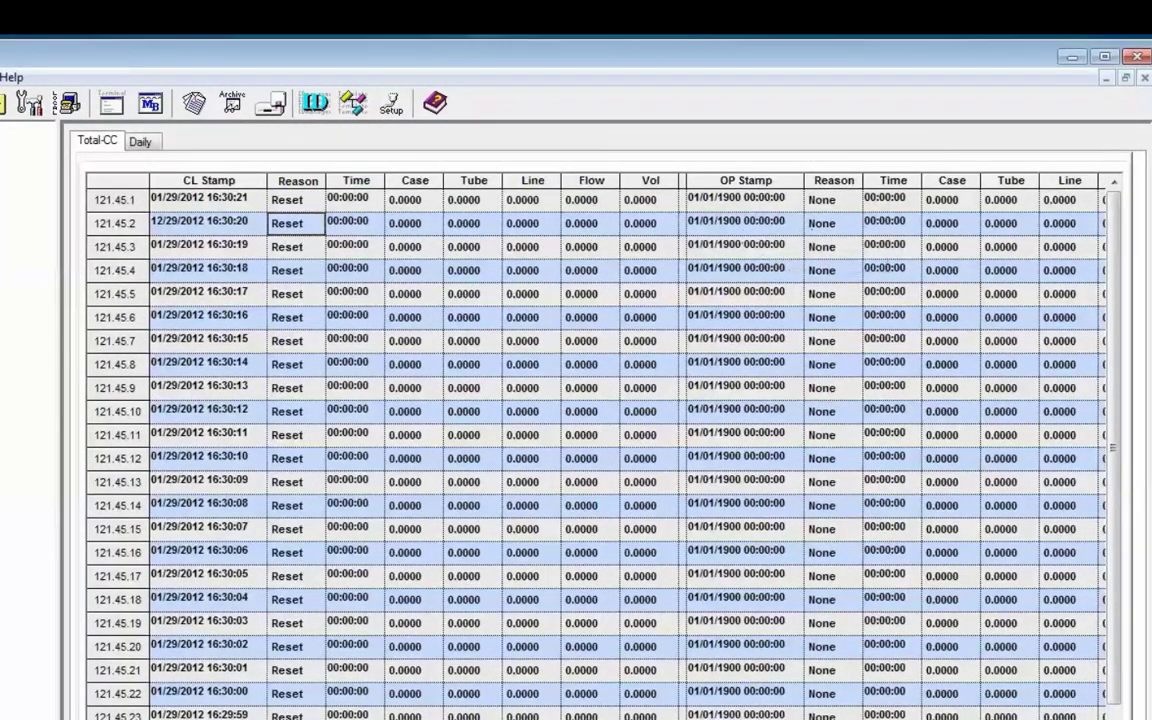
Step: Scroll the Total-CC grid right, checking row 121.45.2's Reason, Case and arrival Reason cells
scroll(600, 420, "right", 3)
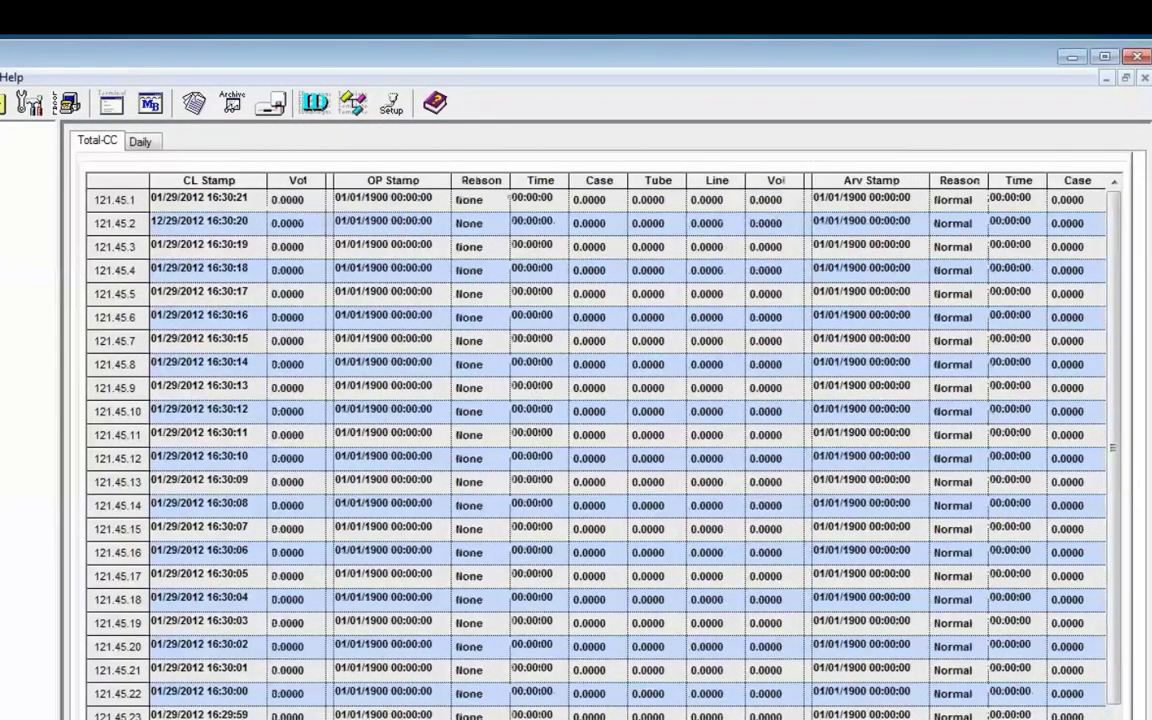
left_click(484, 224)
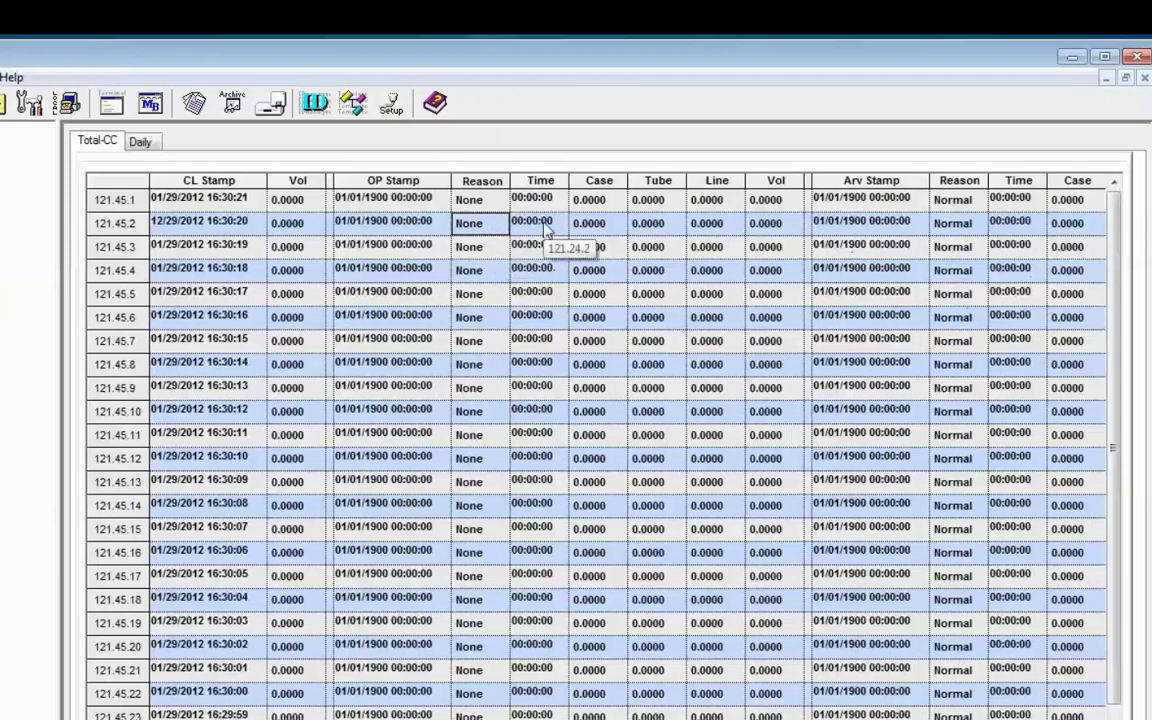
left_click(591, 227)
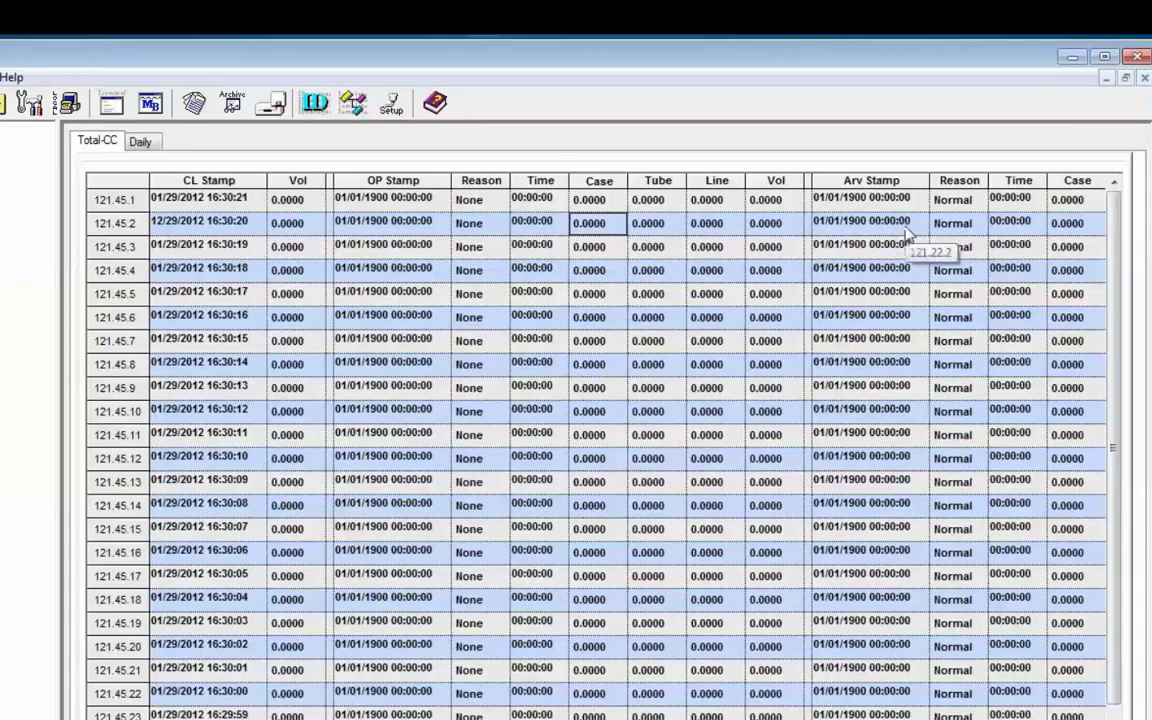
left_click(968, 229)
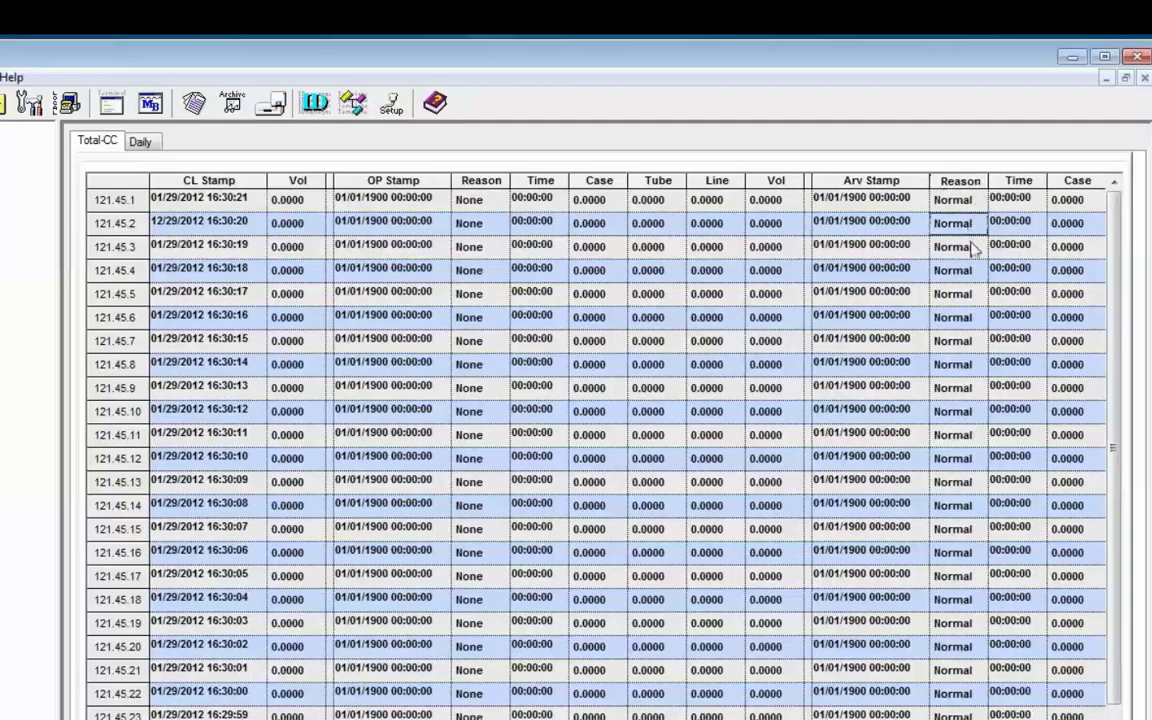
left_click(955, 247)
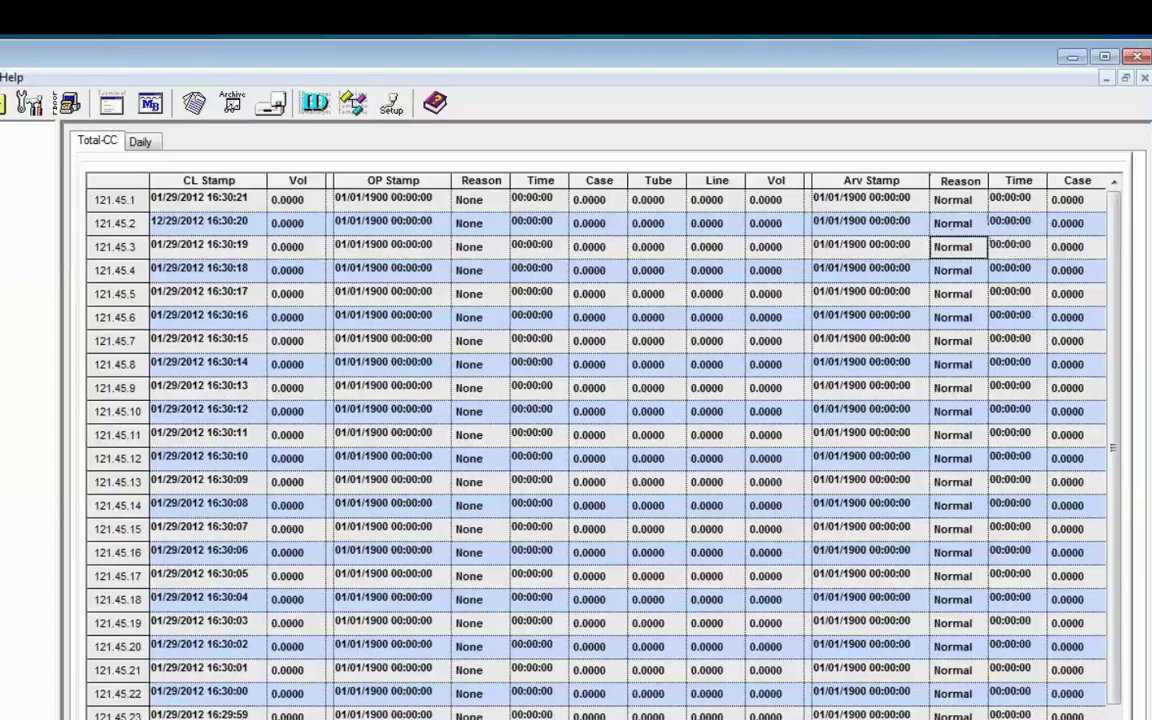
scroll(600, 440, "right", 1)
scroll(505, 280, "right", 6)
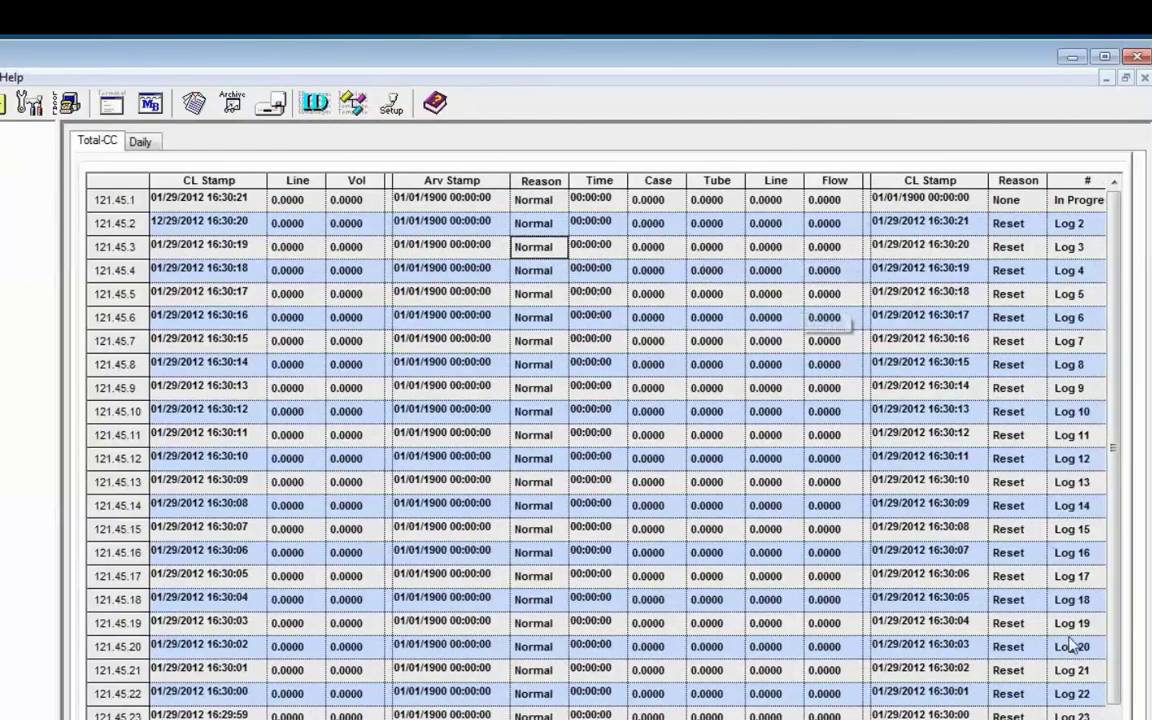
Step: Scroll the Total-CC grid back to the CL Stamp, Reason and Time columns
scroll(600, 450, "right", 1)
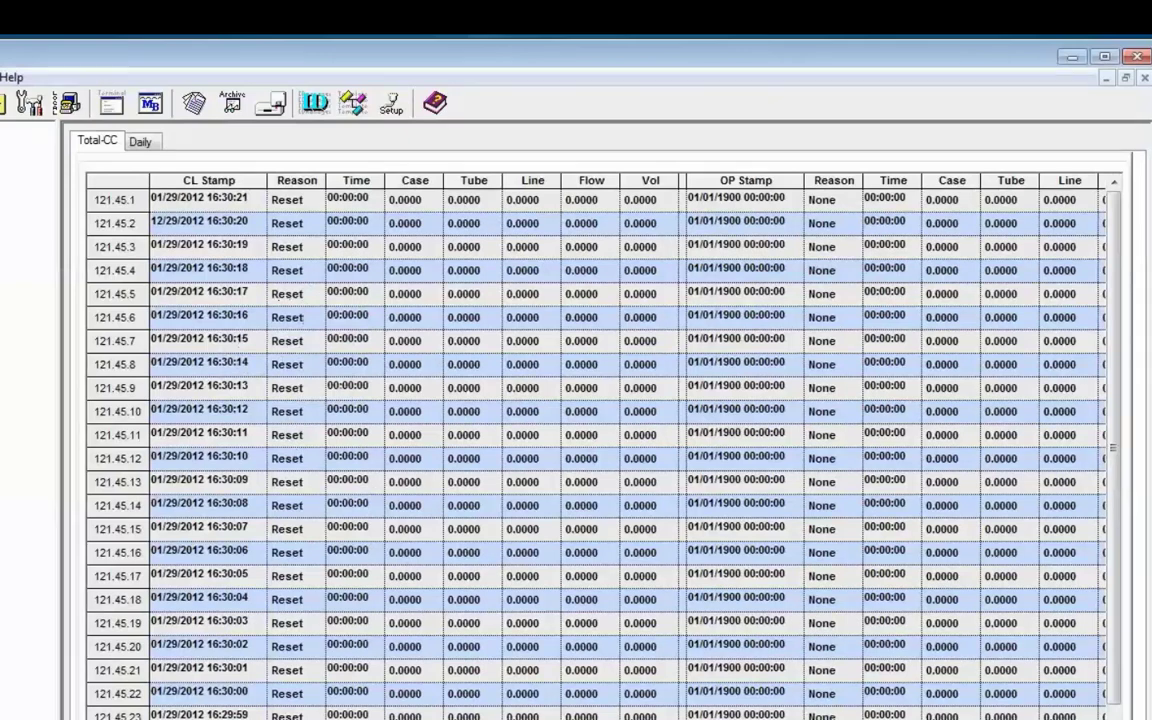
scroll(600, 445, "right", 6)
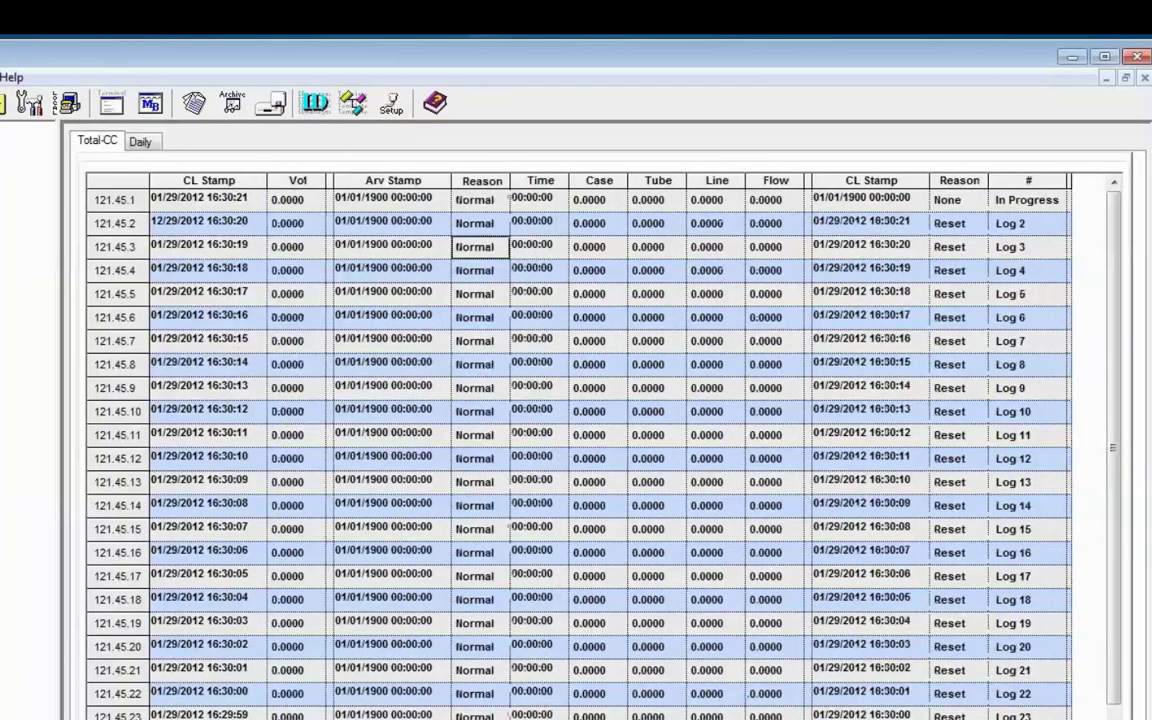
scroll(283, 363, "left", 6)
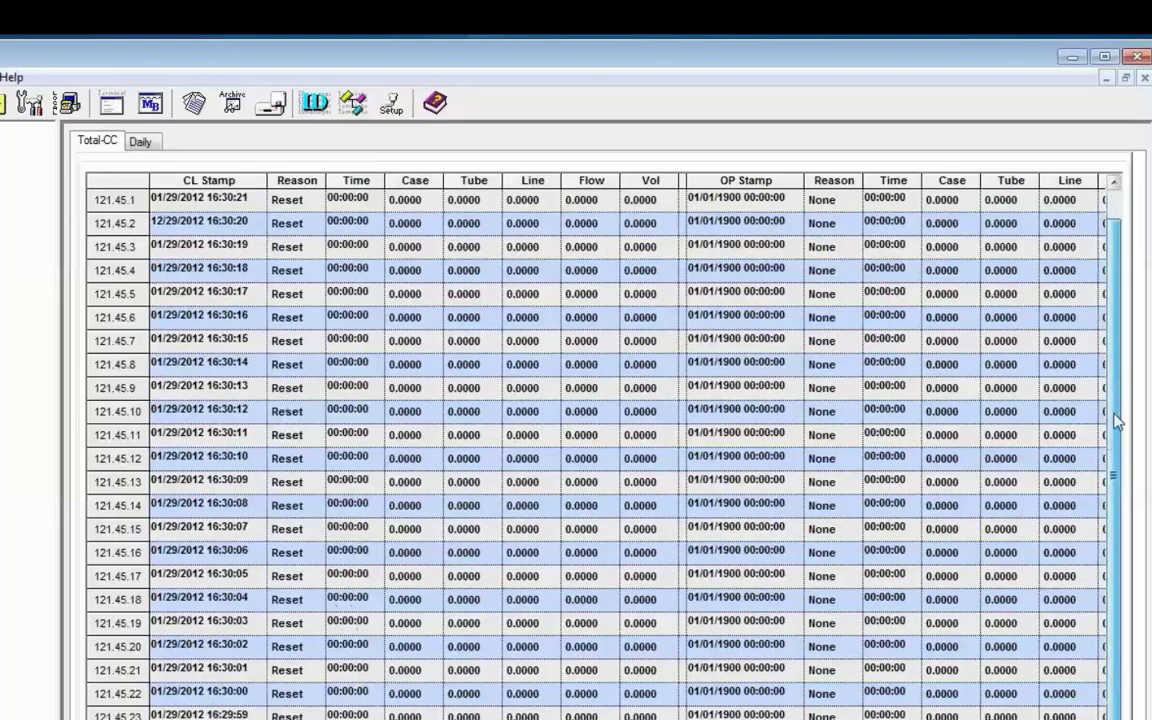
Step: Scroll down past row 121.45.30 and select values in the all-zero Averages row
left_click_drag(1114, 452, 1122, 562)
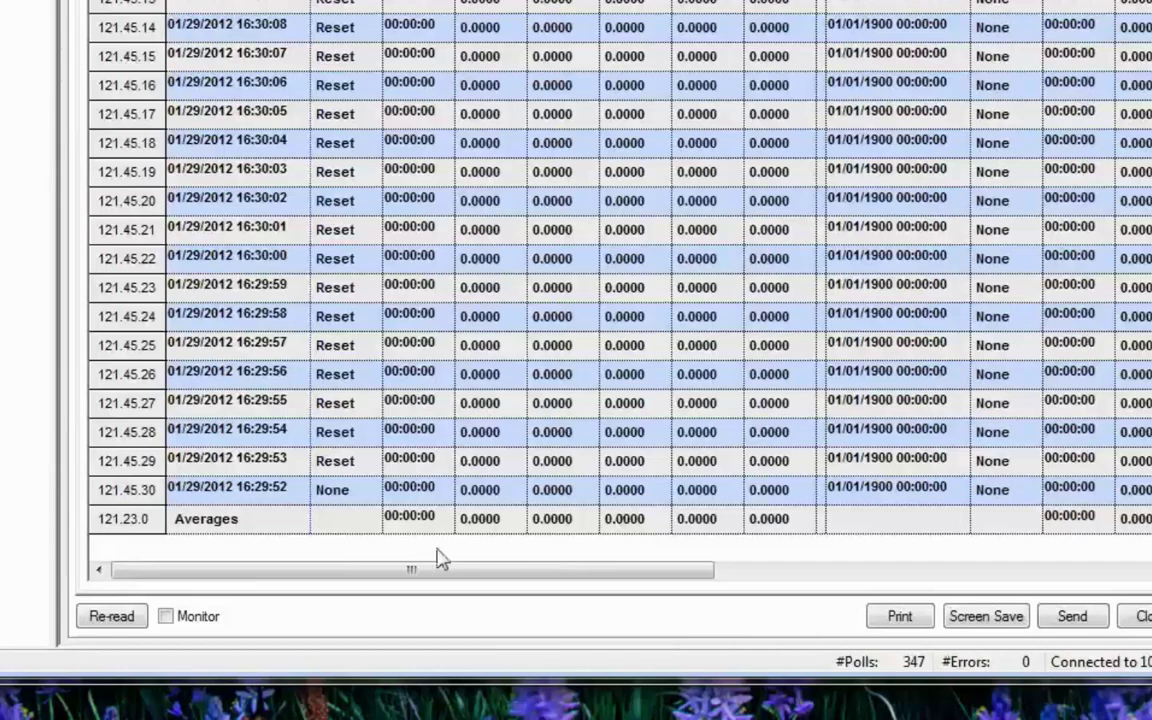
left_click(568, 528)
left_click(643, 529)
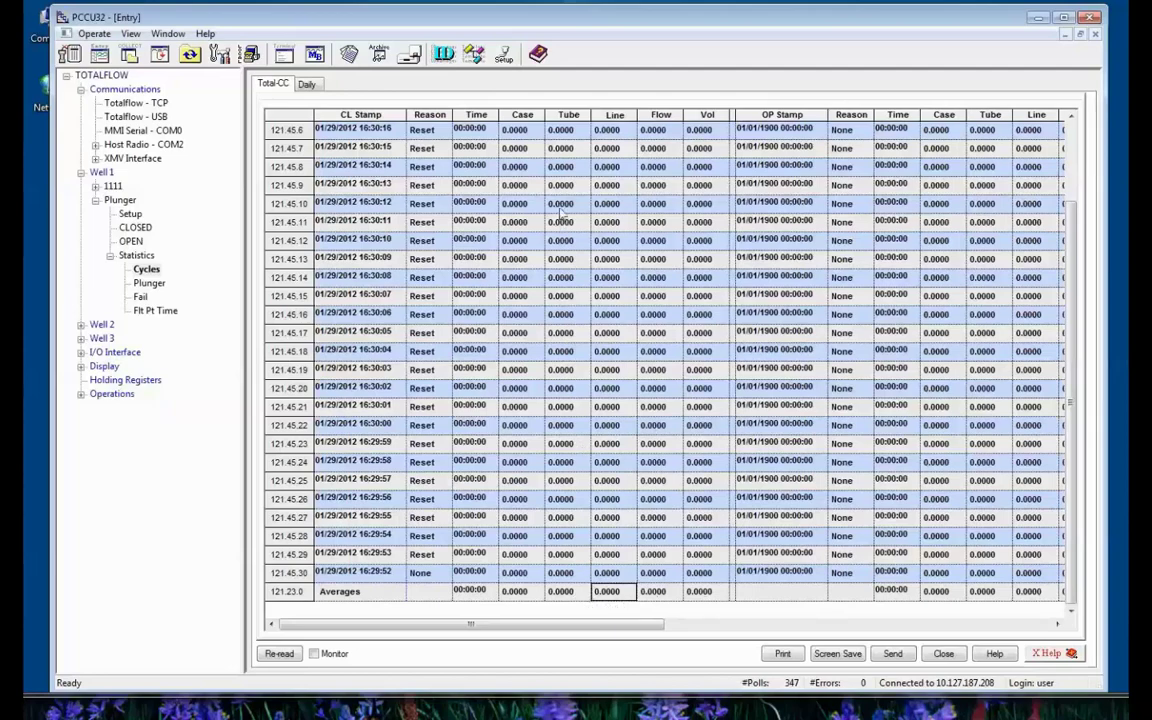
Step: Scroll across the Cycles columns and back, then show Daily stats with Closed Today 01:22:42
left_click_drag(643, 624, 755, 624)
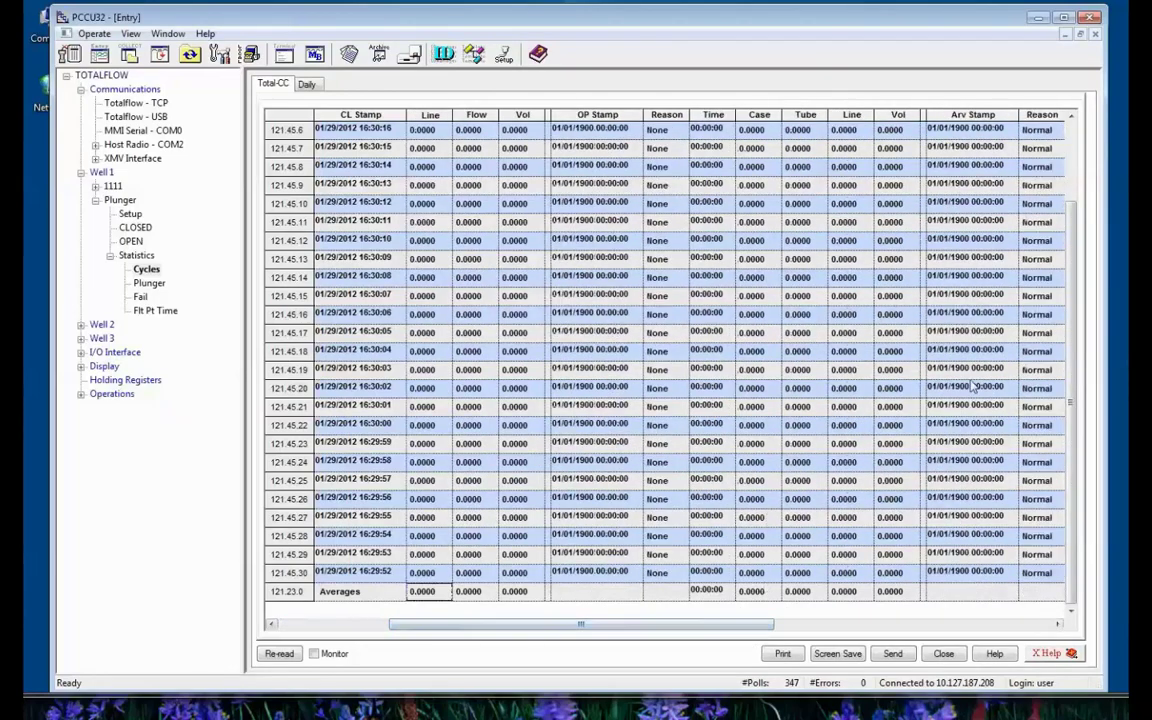
left_click(1056, 627)
left_click(1056, 627)
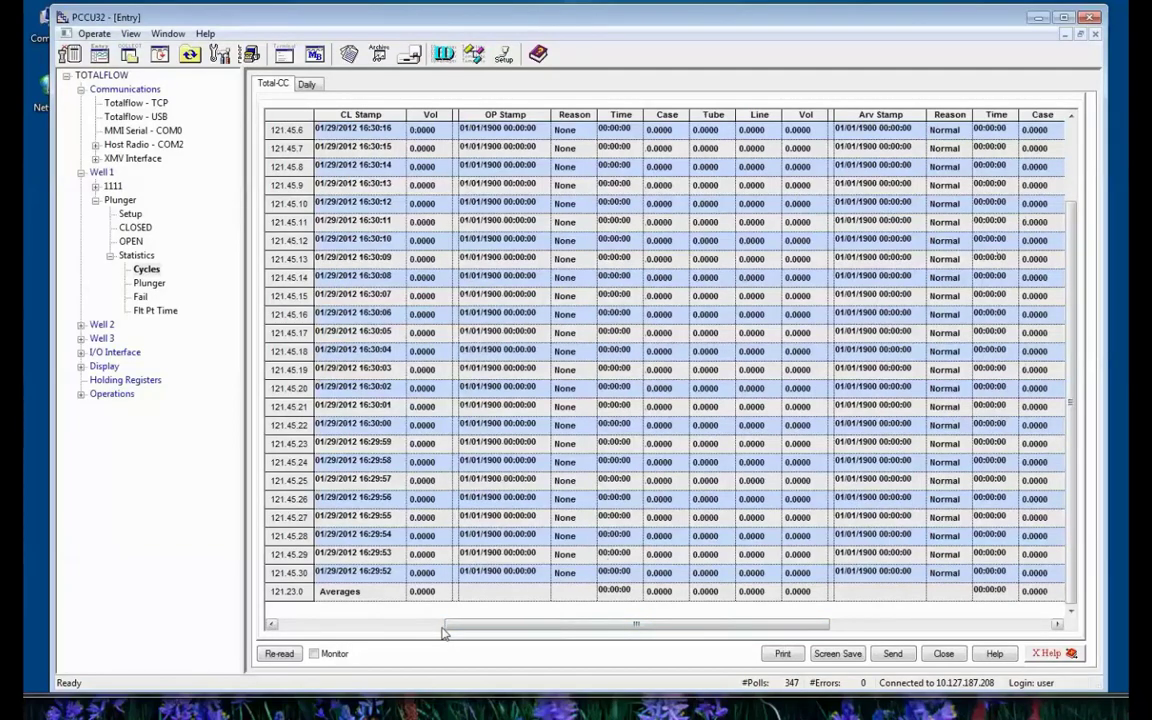
left_click(317, 626)
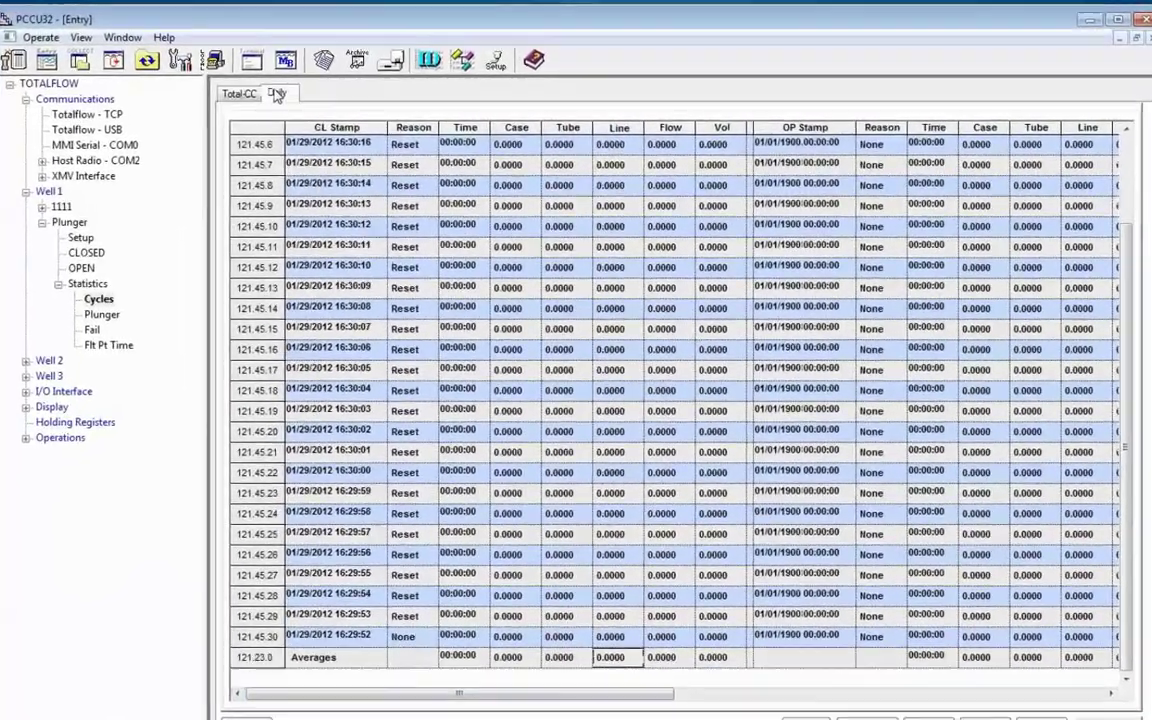
left_click(306, 84)
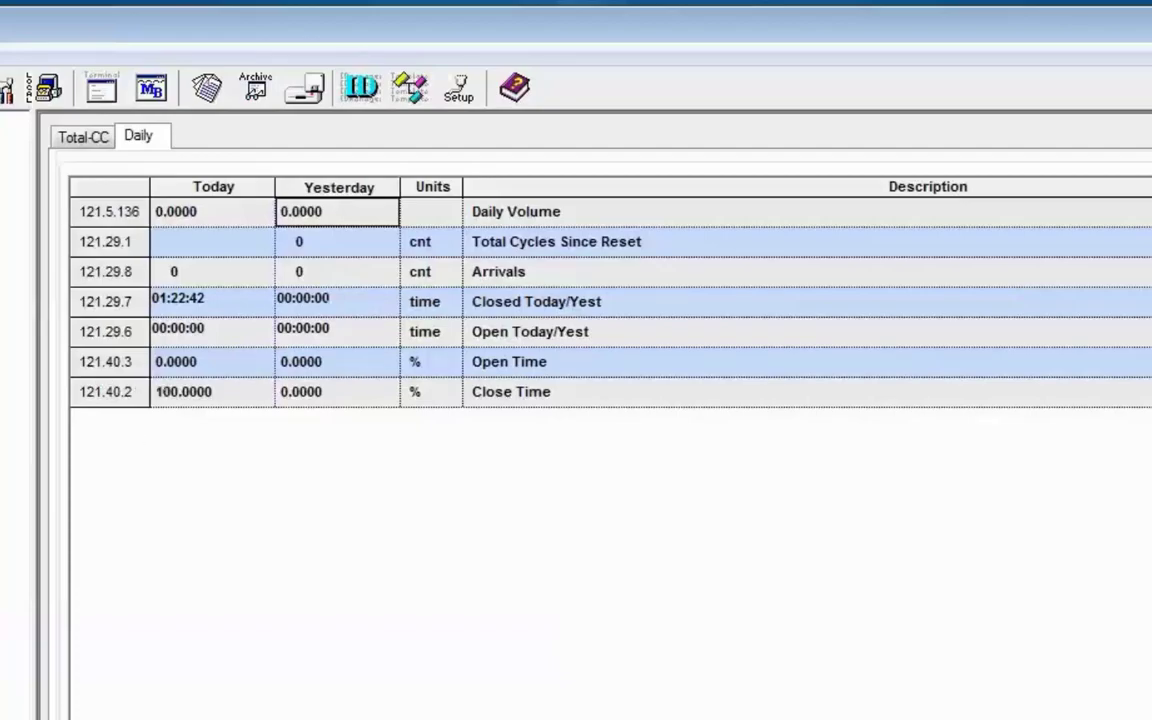
Step: Open the Plunger Arrivals log, listing Log 1 onward with status Normal
left_click(362, 268)
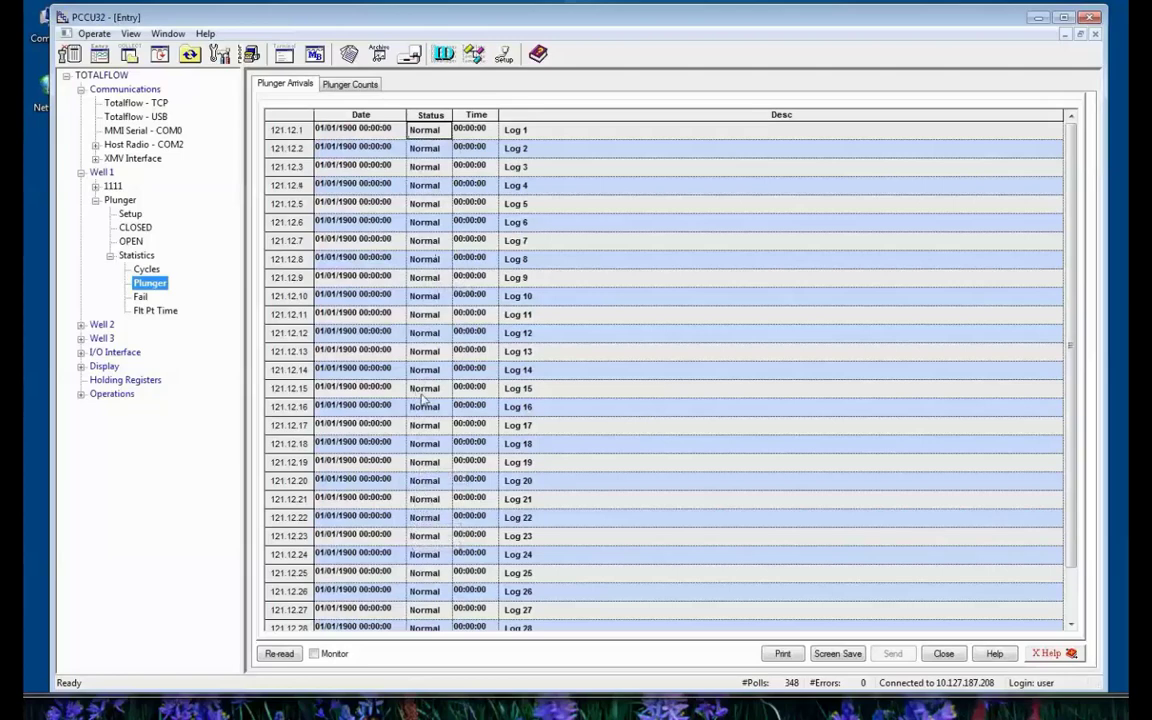
Step: Show Well 1's plunger count totals: normal, fast, slow and late counts are all 0
left_click(356, 87)
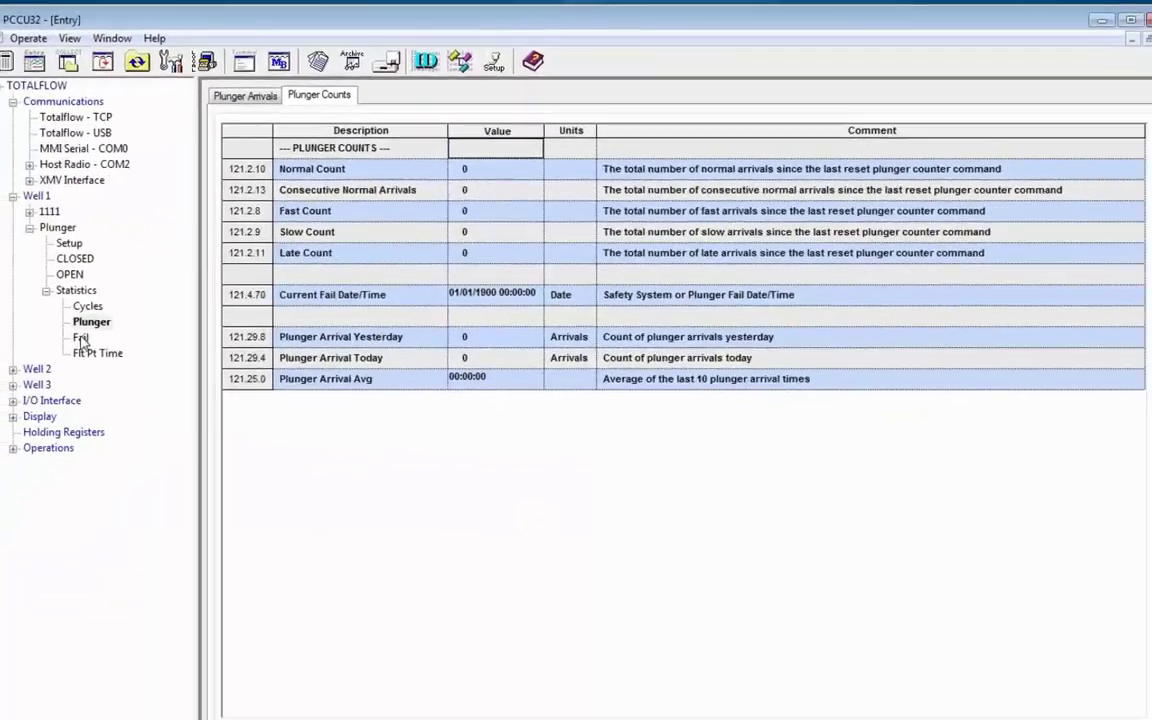
Step: Check Well 1's fail log, then review Flt Pt Time close limits, close timers, open limits and arrival times
left_click(80, 337)
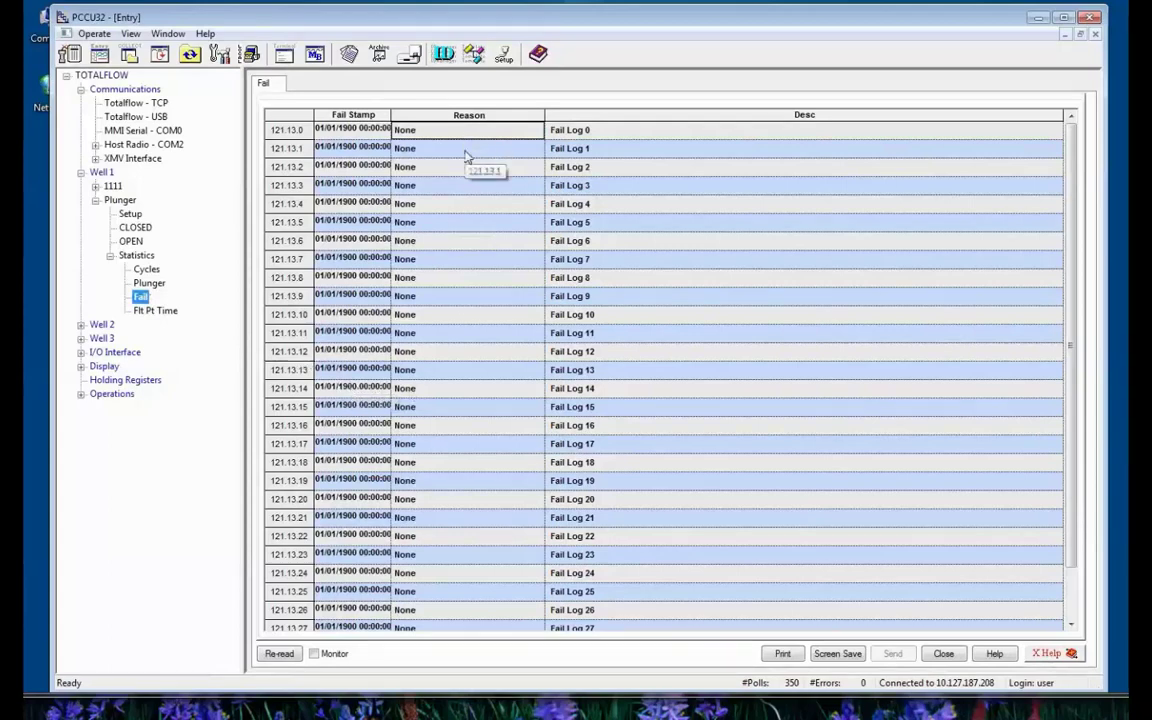
left_click(158, 311)
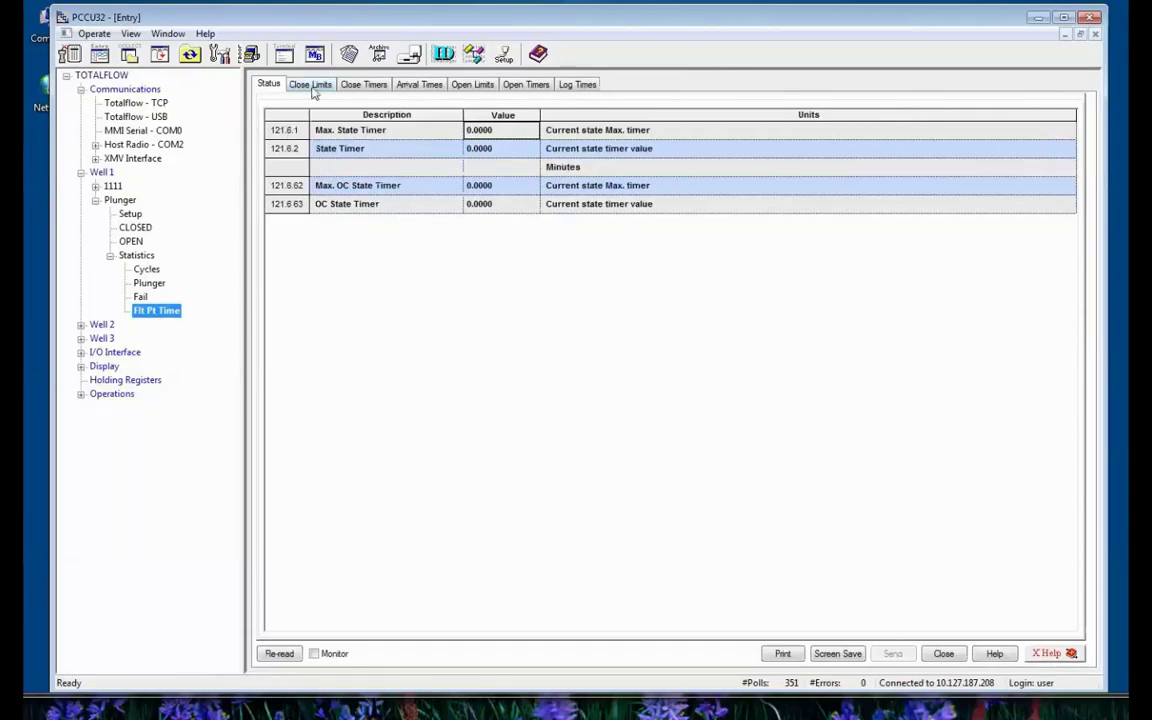
left_click(312, 87)
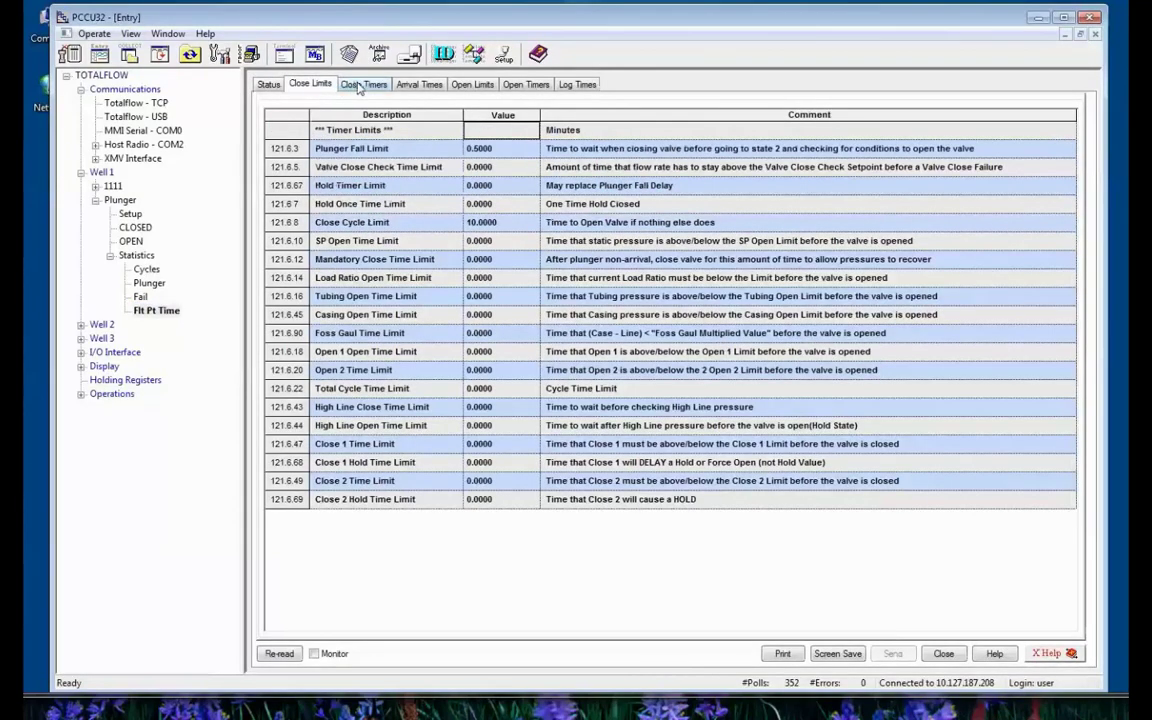
left_click(358, 88)
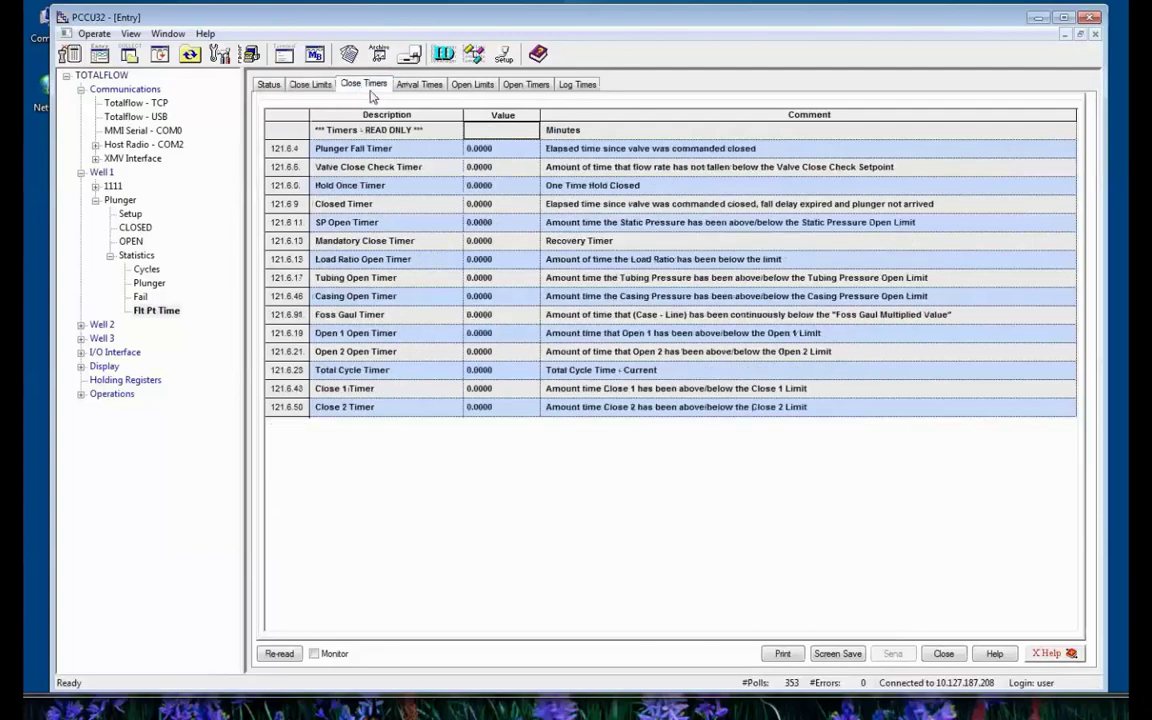
left_click(300, 87)
left_click(365, 87)
left_click(474, 87)
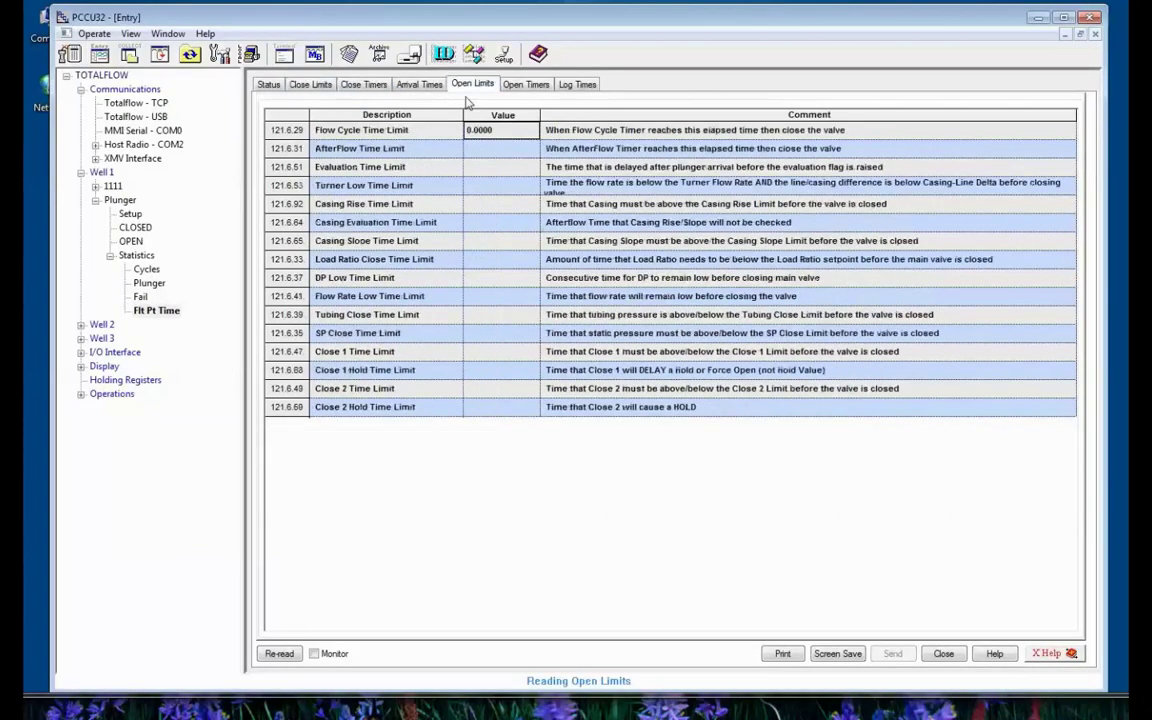
left_click(406, 88)
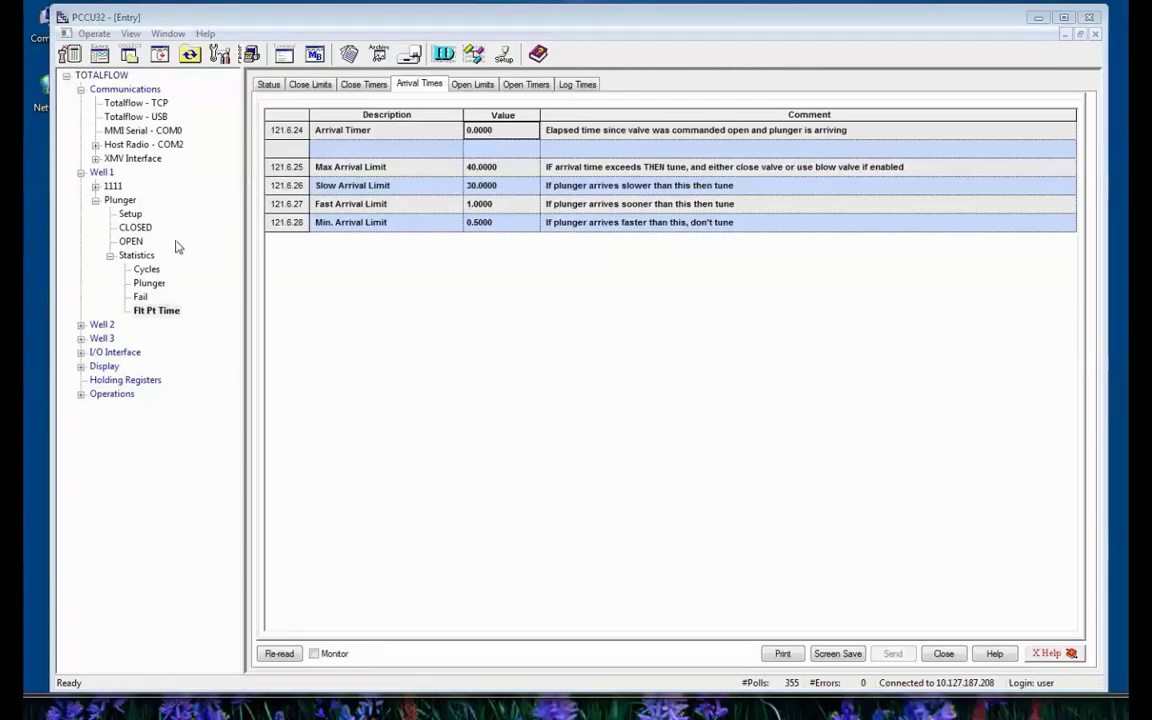
left_click(100, 76)
left_click(338, 85)
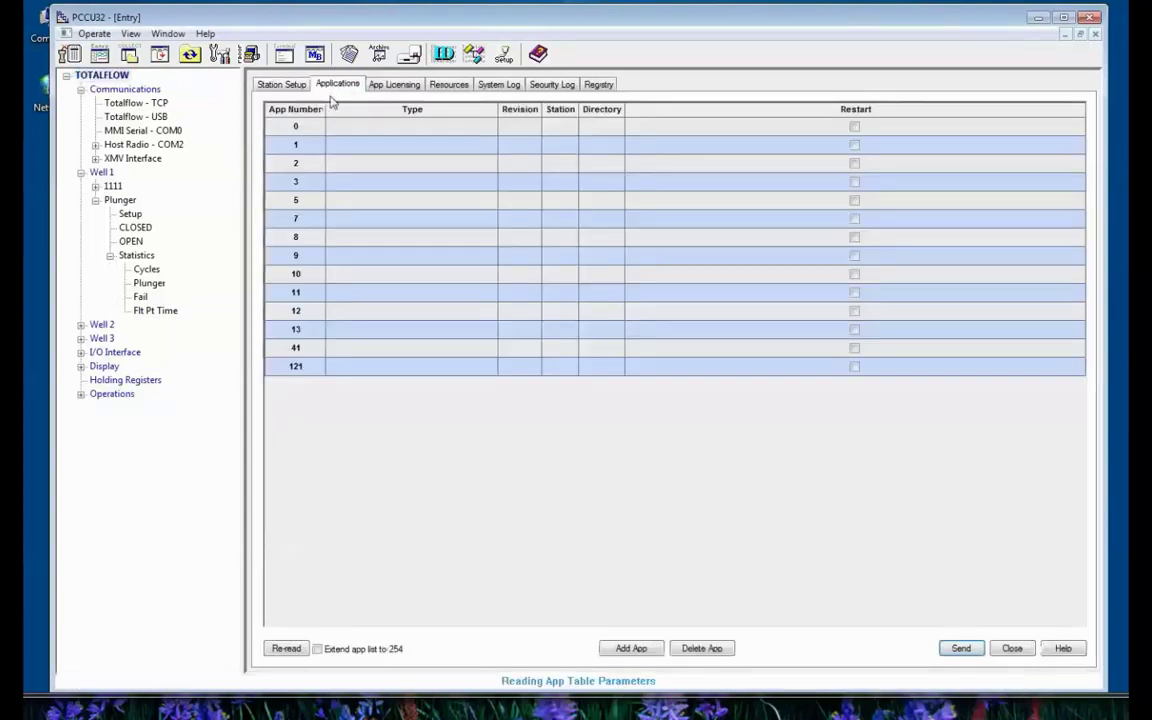
left_click(630, 649)
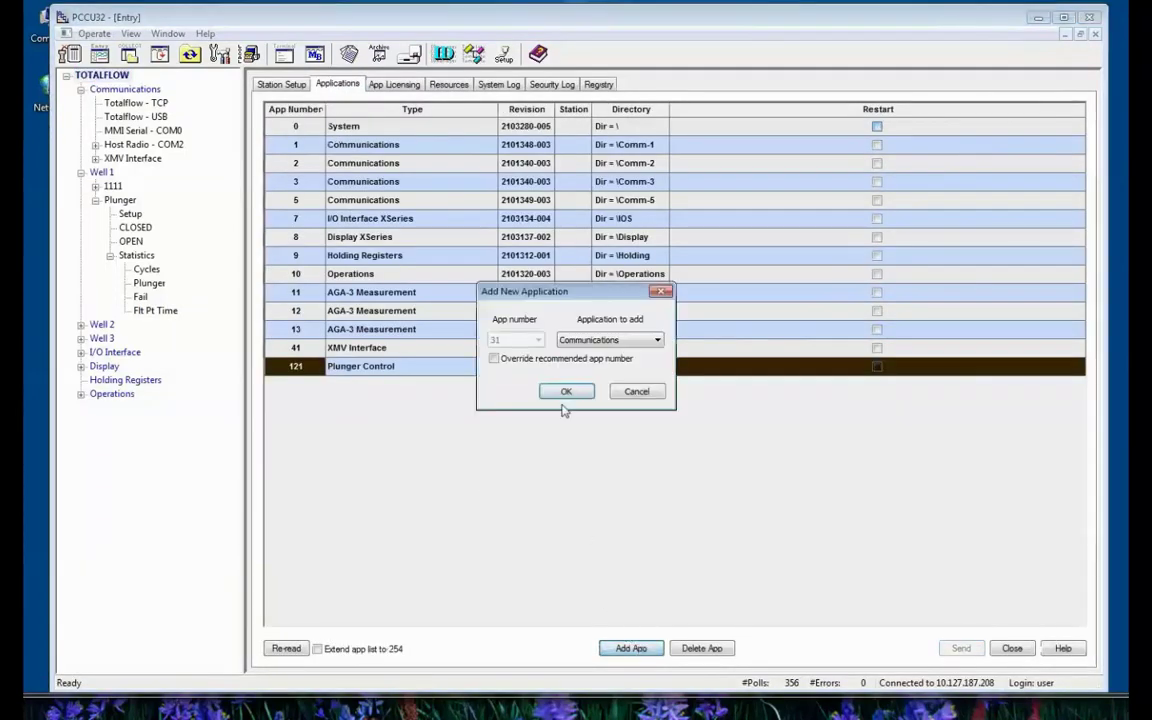
left_click(604, 341)
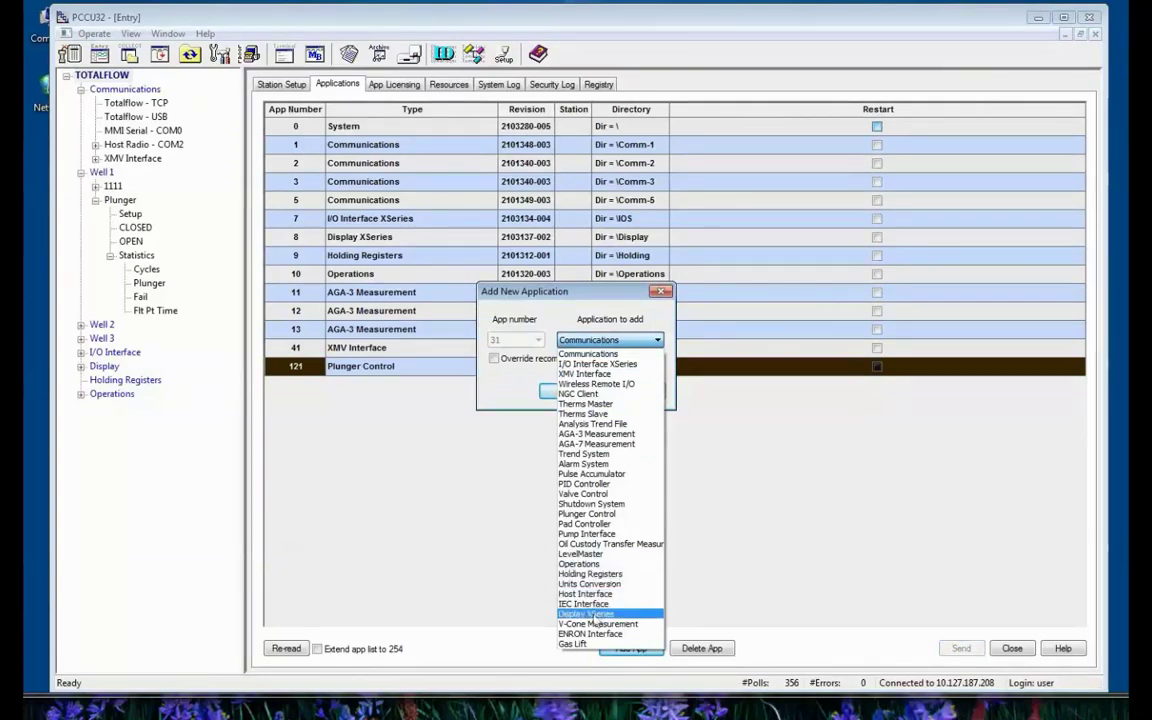
left_click(583, 454)
left_click(566, 391)
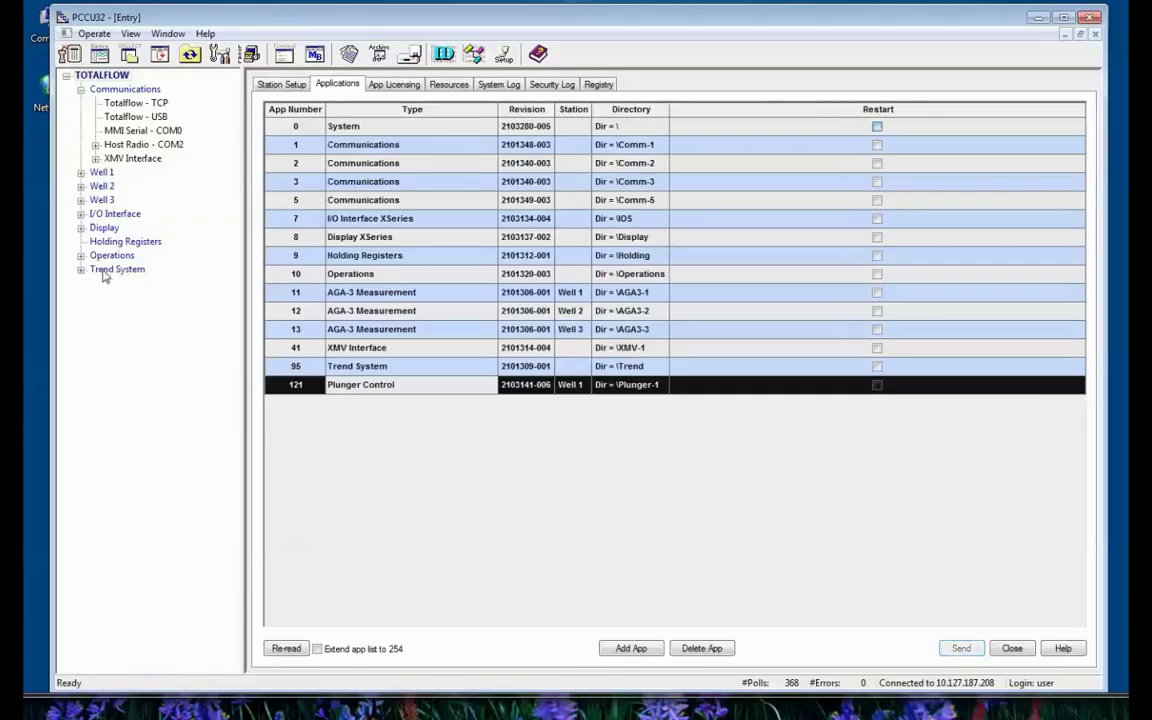
Step: Add PLTrend from the trends folder as a Trend System trend file (PlungerTrend, 5 variables)
left_click(103, 272)
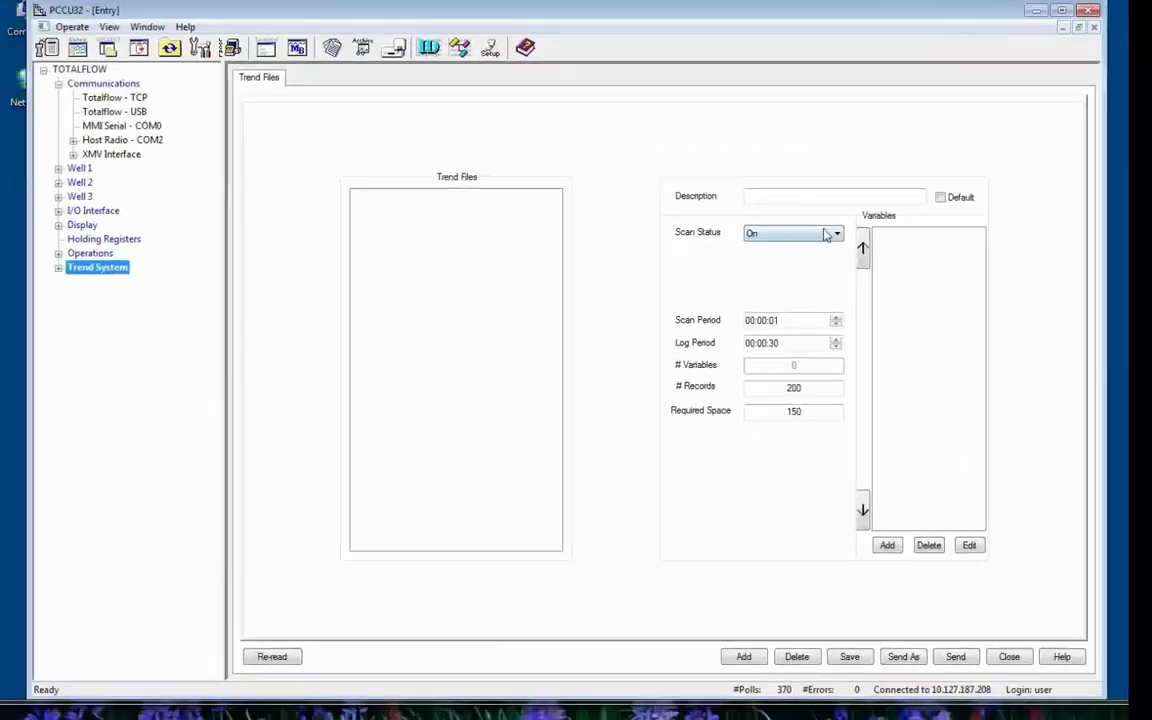
left_click(752, 650)
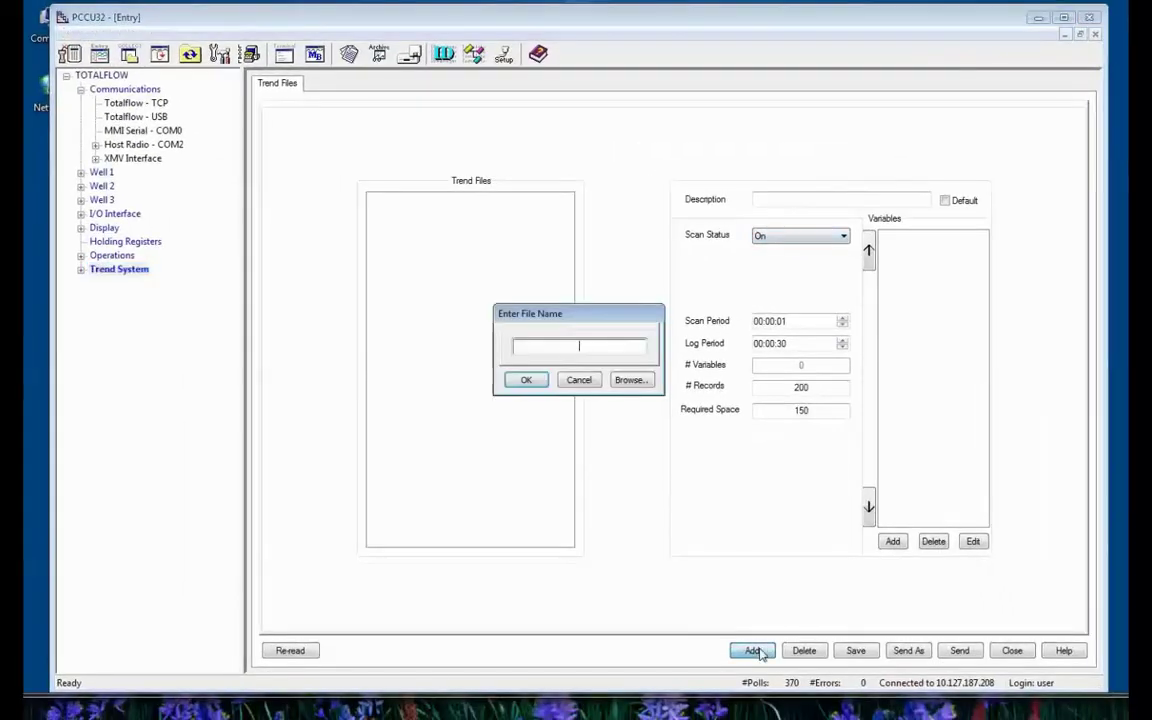
left_click(621, 379)
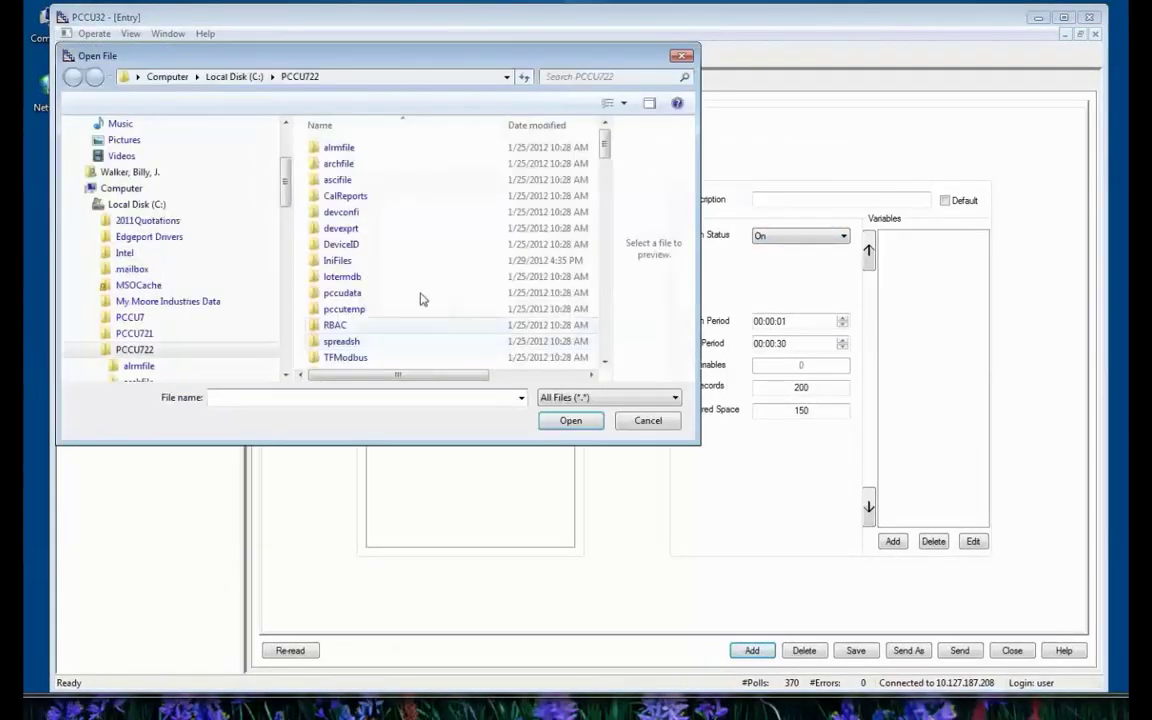
left_click(605, 362)
left_click(605, 362)
double_click(355, 330)
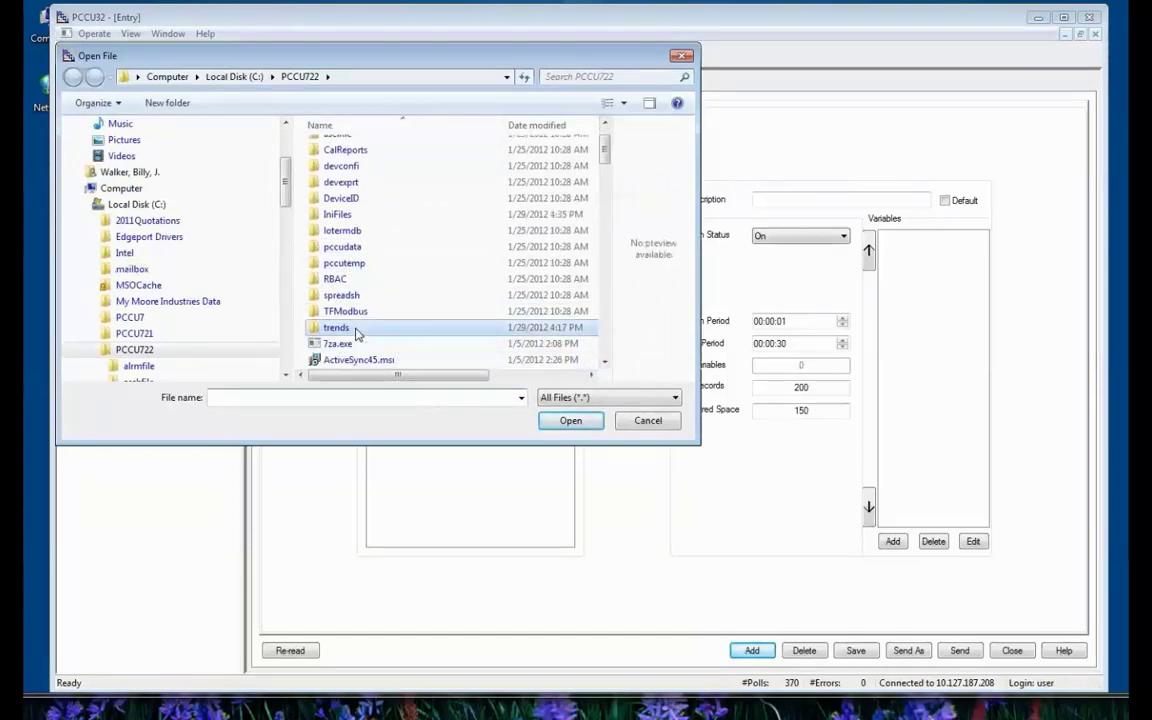
left_click(340, 147)
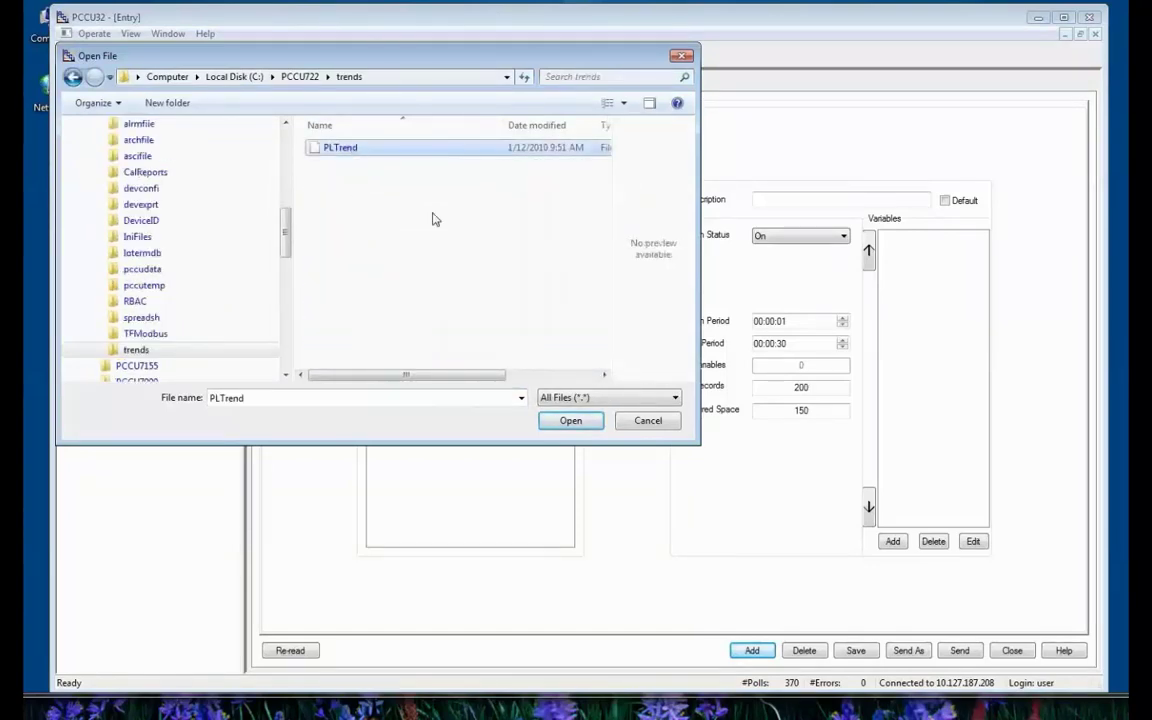
left_click(575, 427)
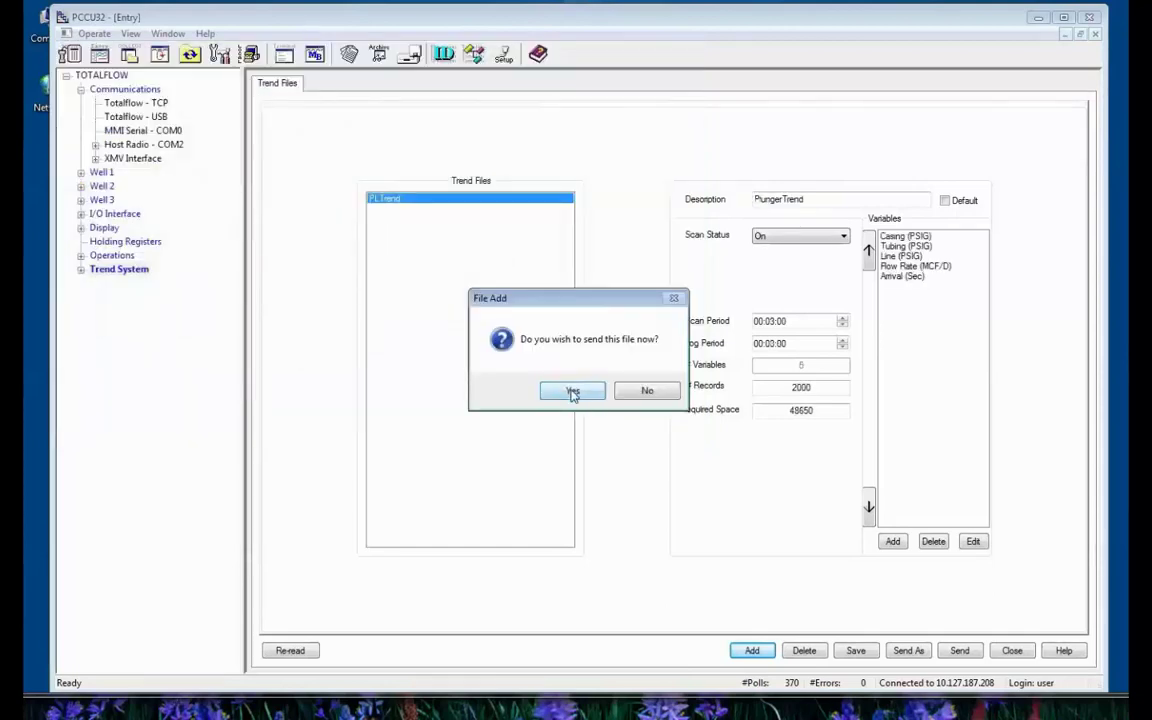
Step: Send PLTrend to the device, then inspect its PlungerTrend description and Casing (PSIG) variable
left_click(572, 392)
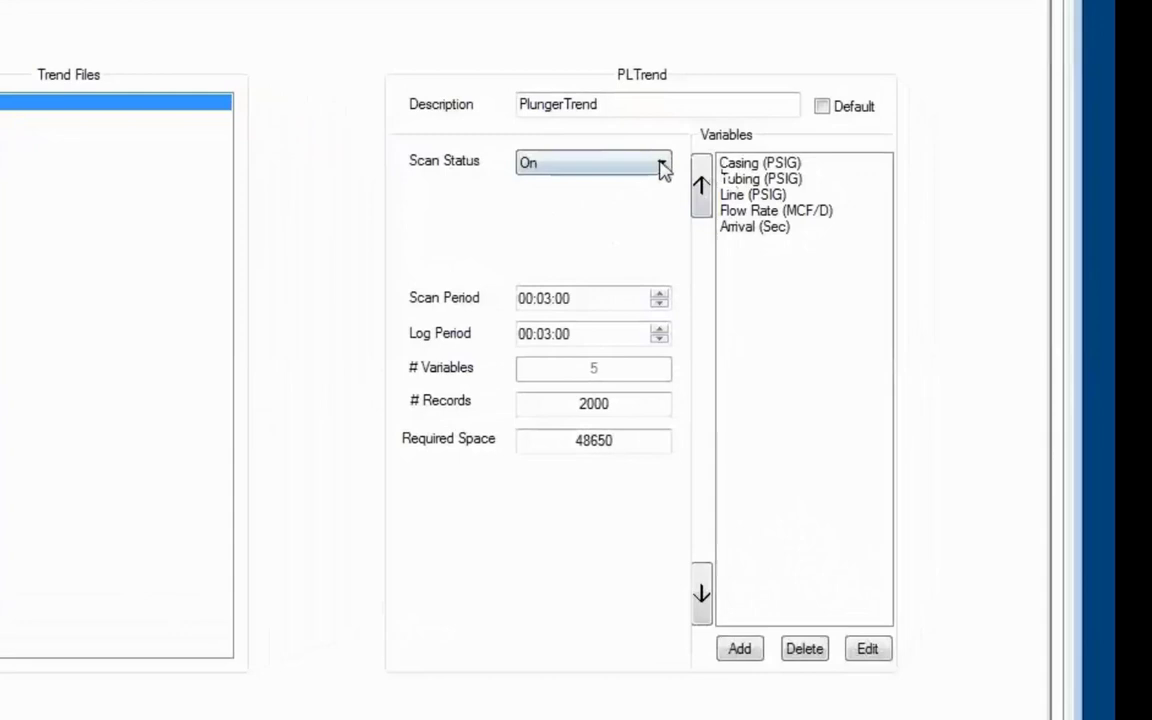
left_click(597, 100)
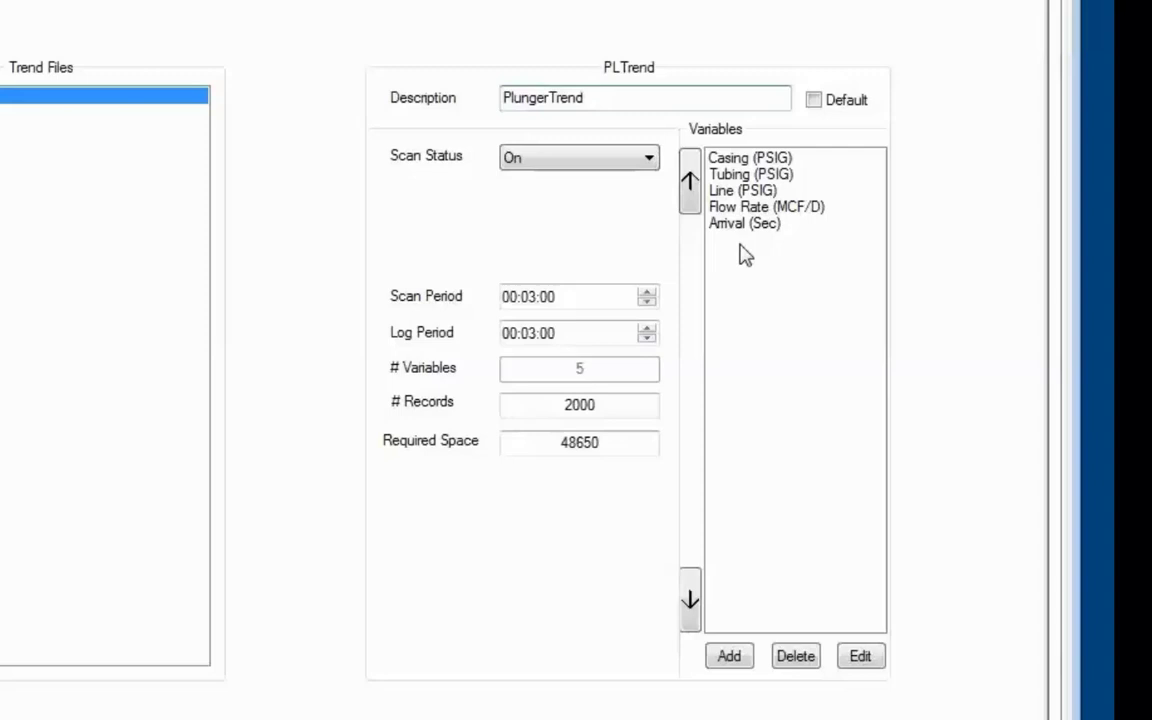
left_click(766, 160)
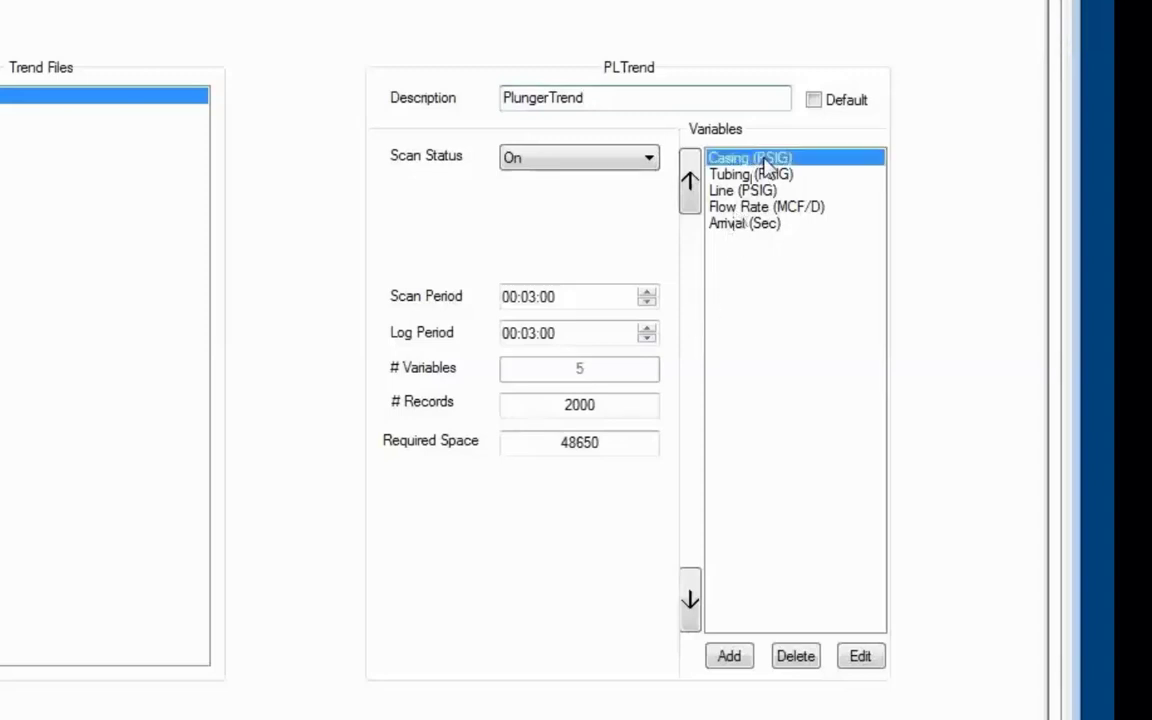
left_click(864, 656)
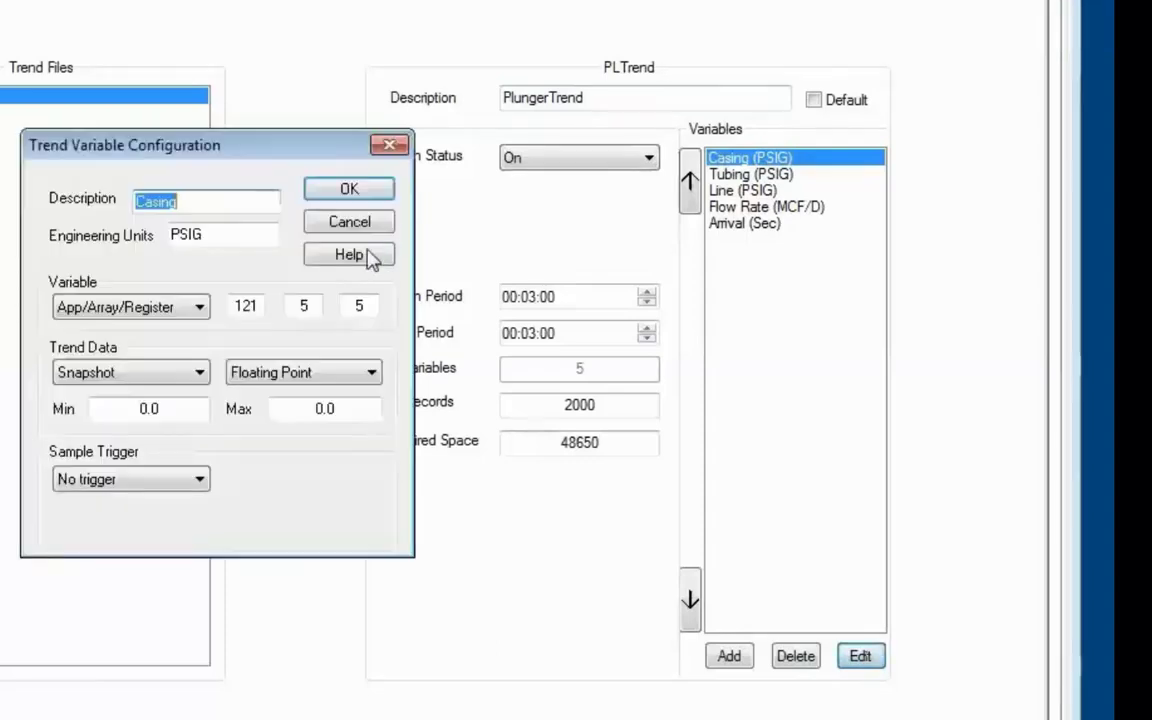
left_click(208, 201)
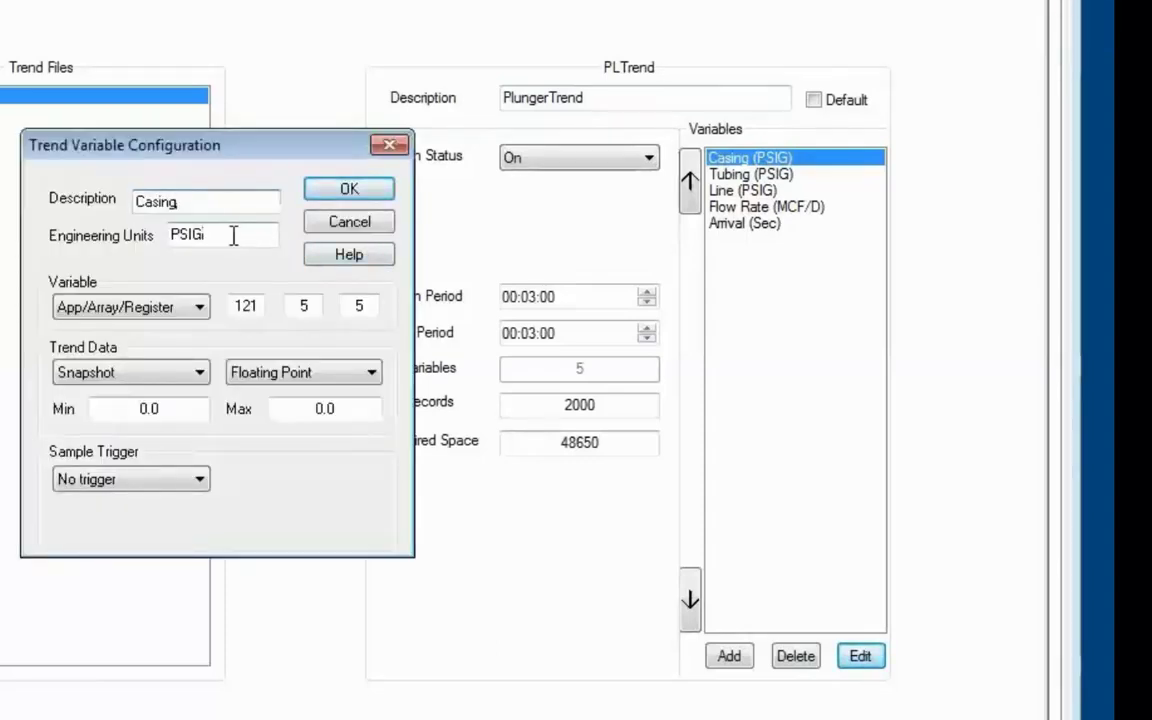
left_click(240, 237)
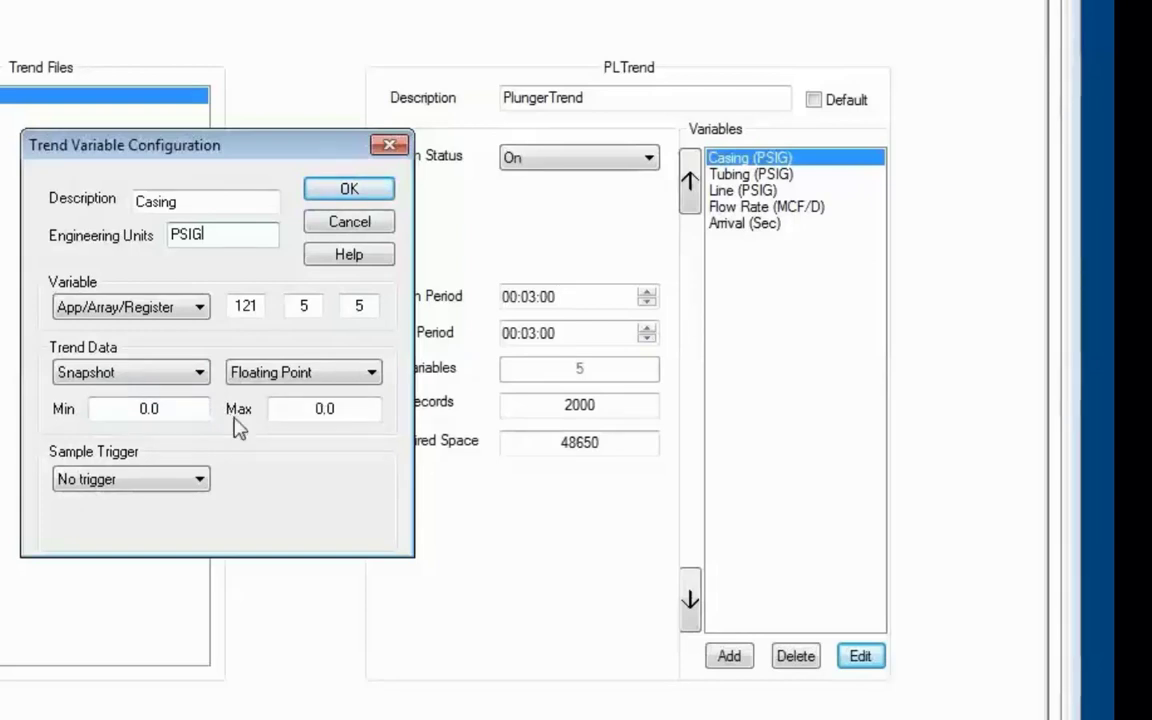
left_click(348, 193)
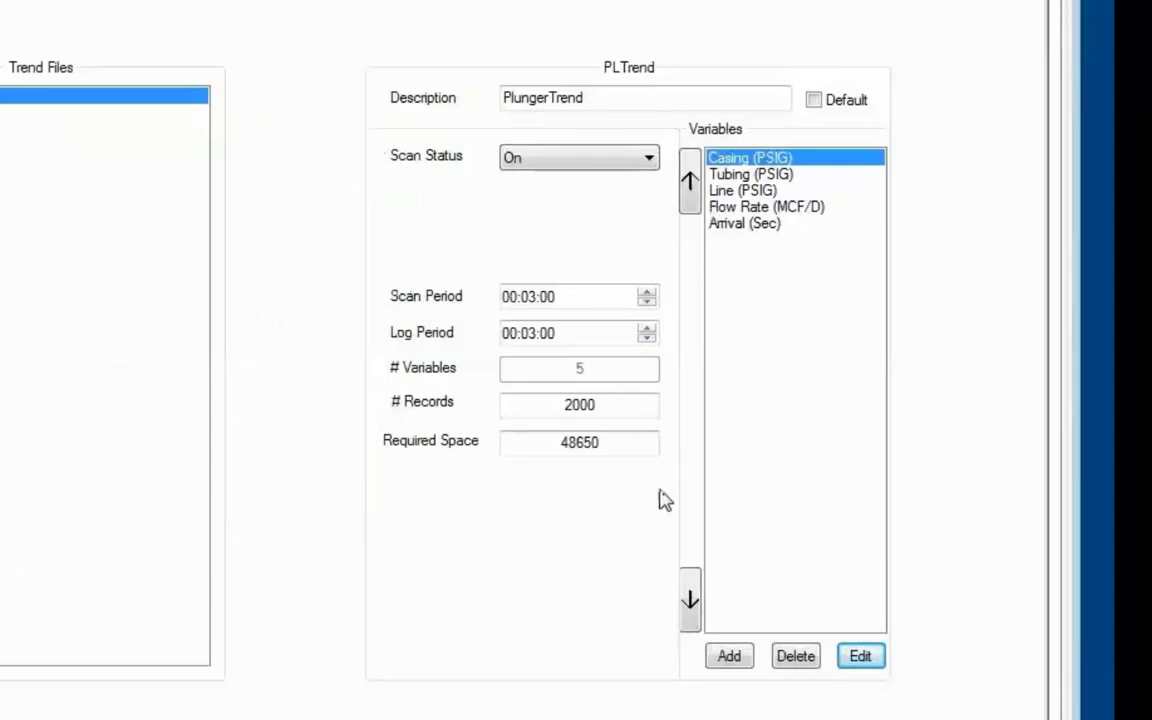
left_click(605, 404)
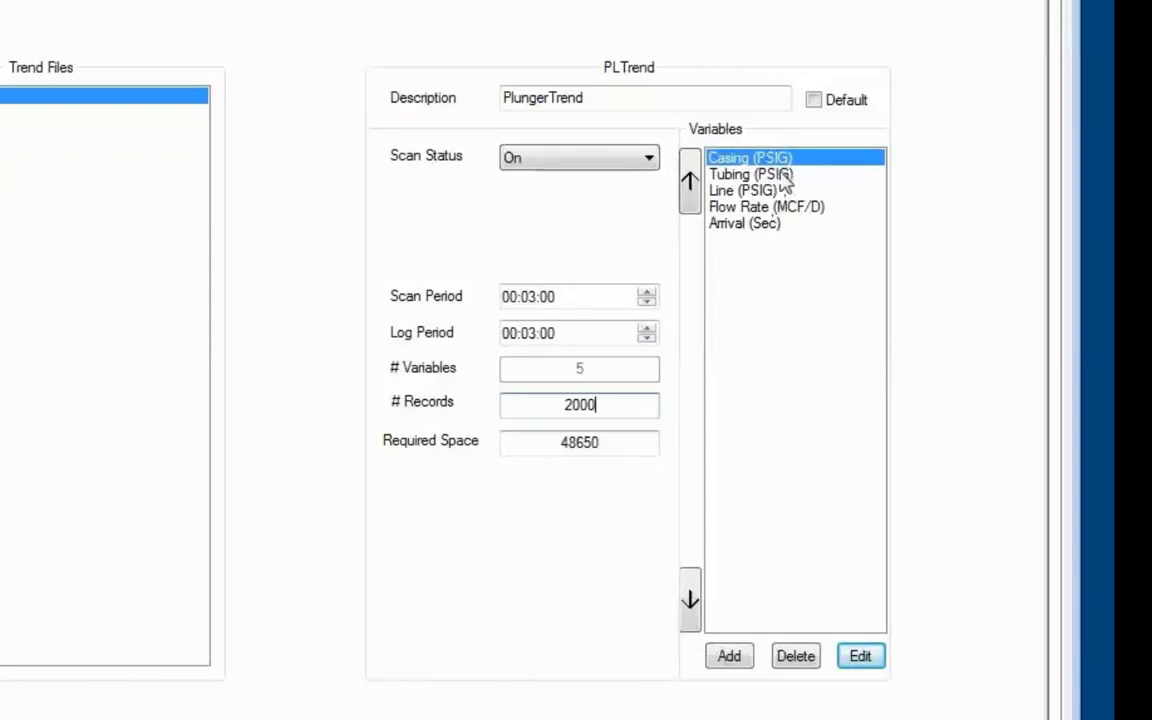
left_click(728, 224)
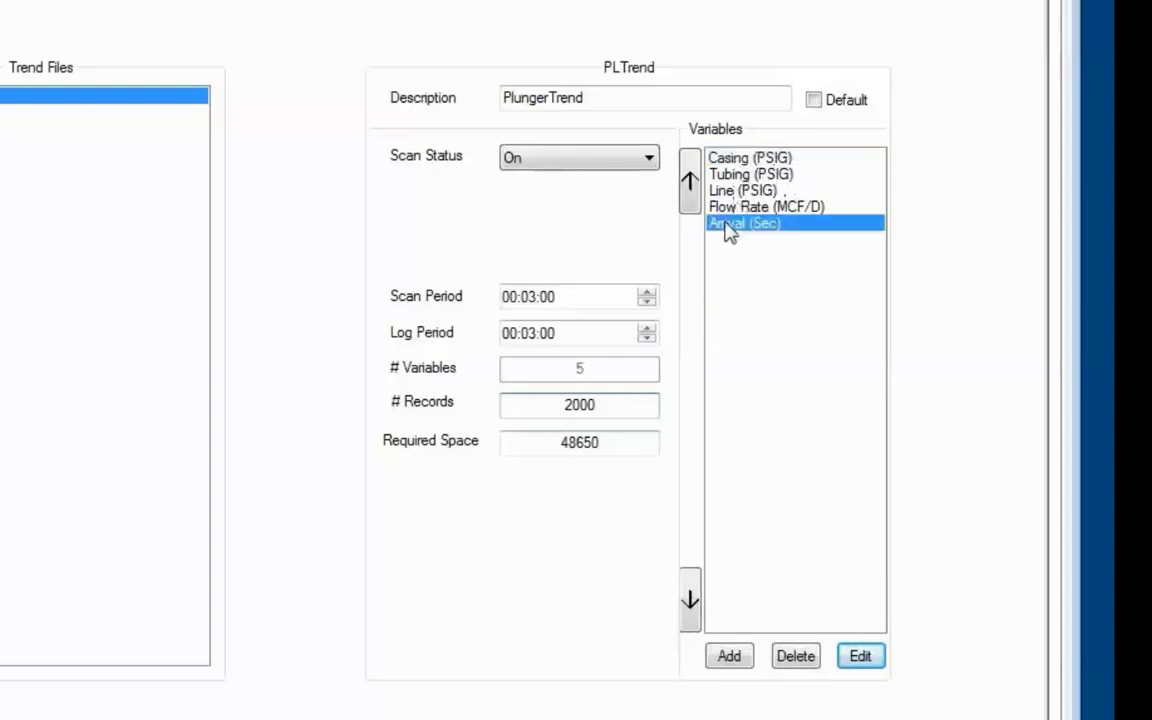
left_click(790, 206)
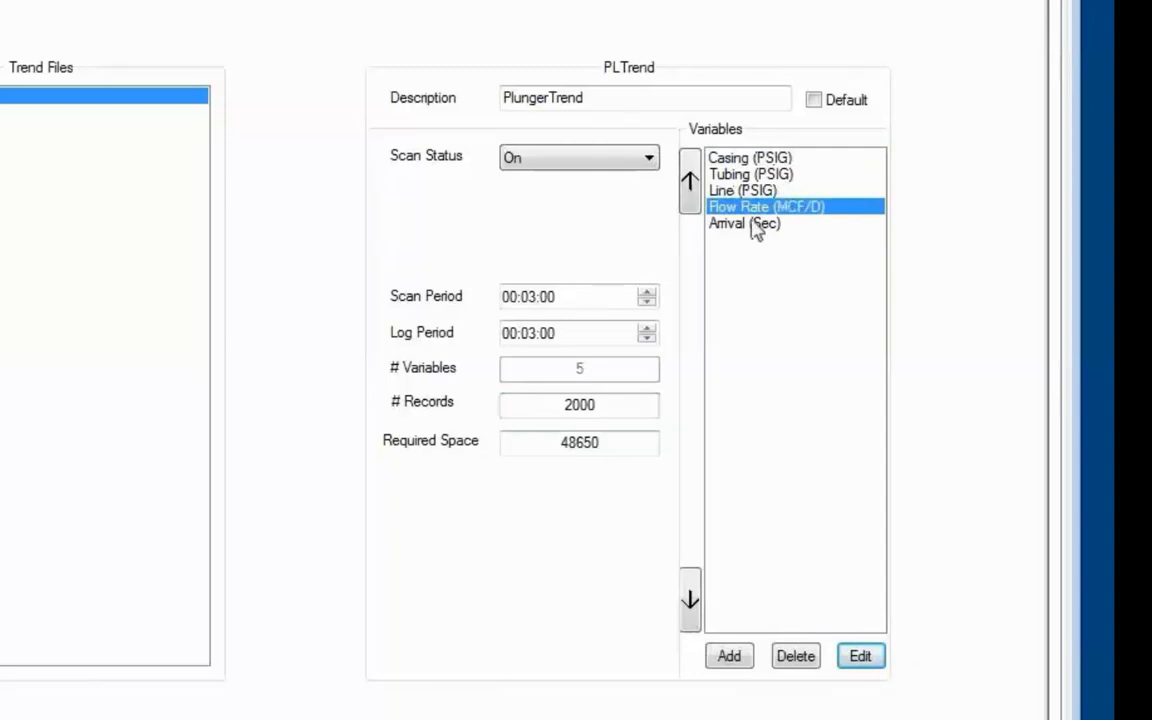
left_click(780, 160)
left_click(768, 176)
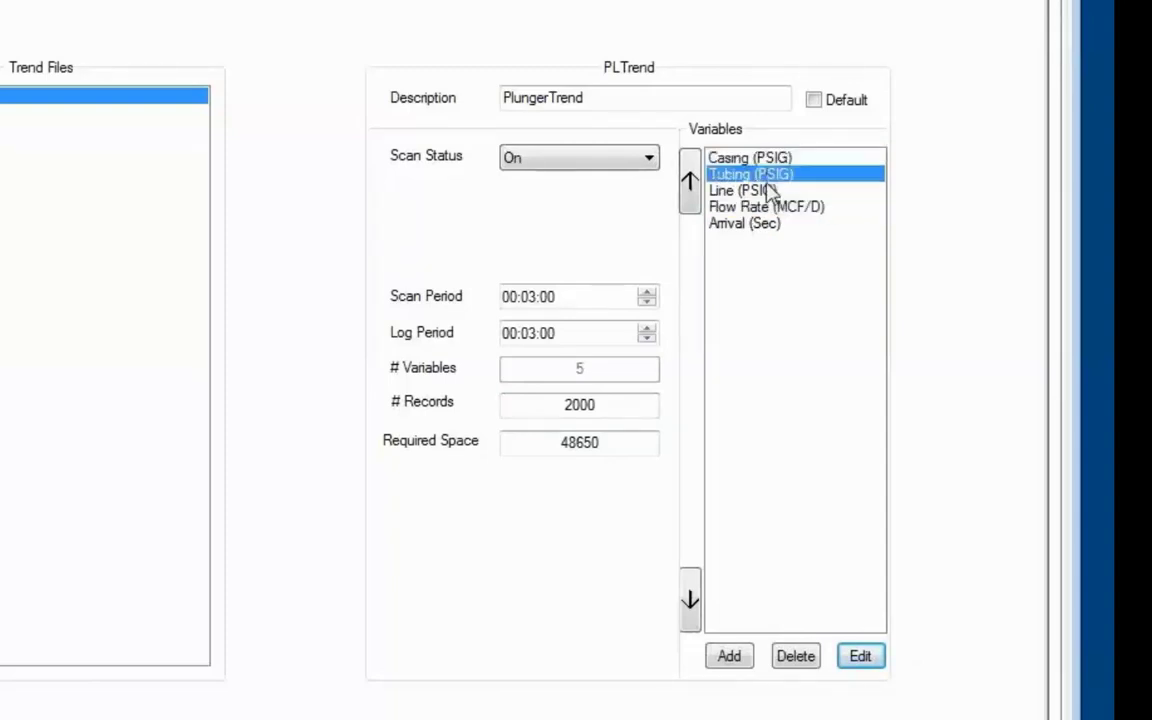
left_click(766, 191)
left_click(770, 207)
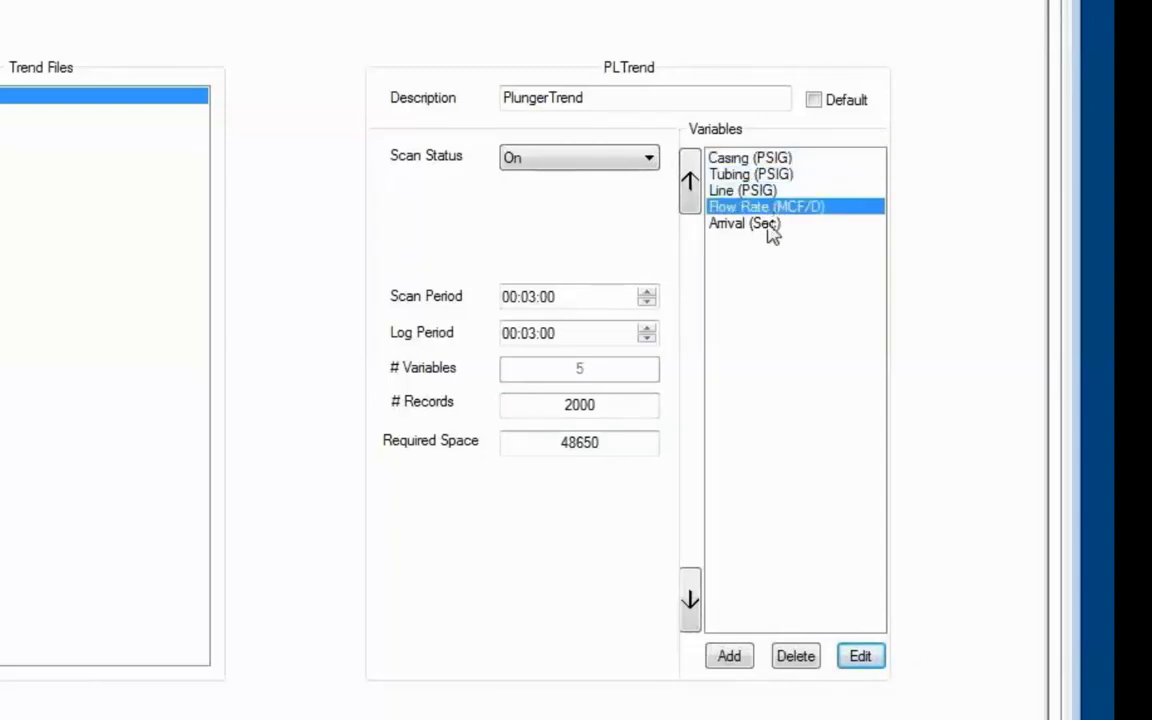
left_click(766, 225)
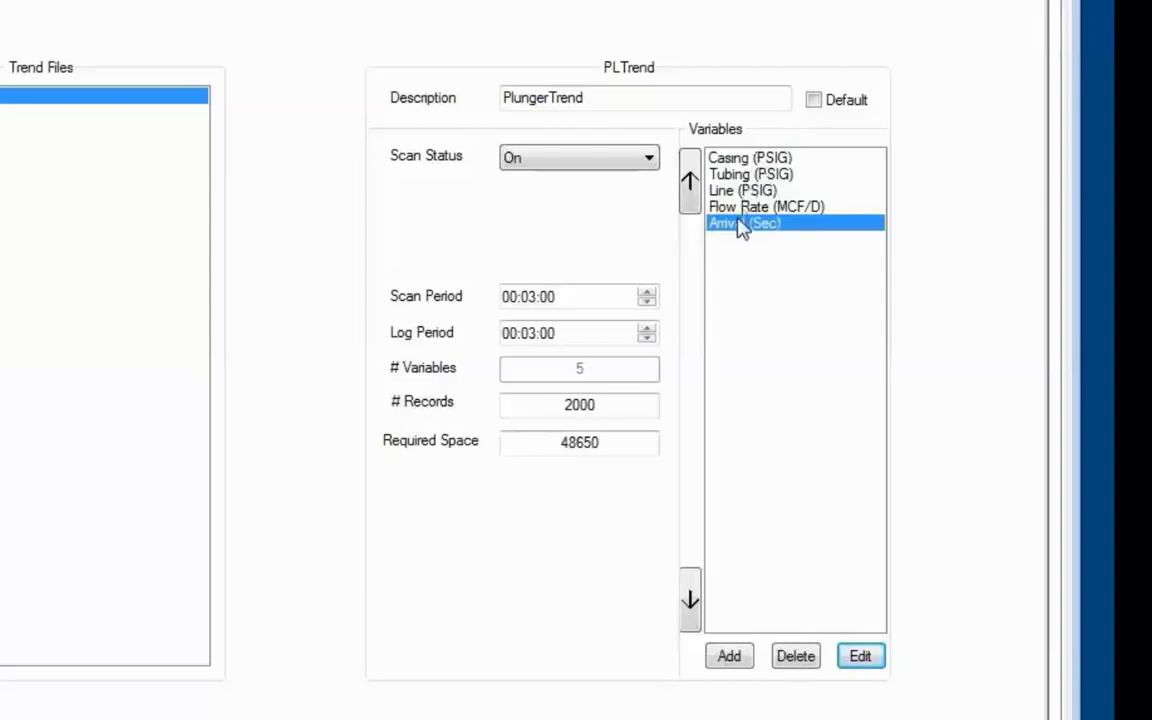